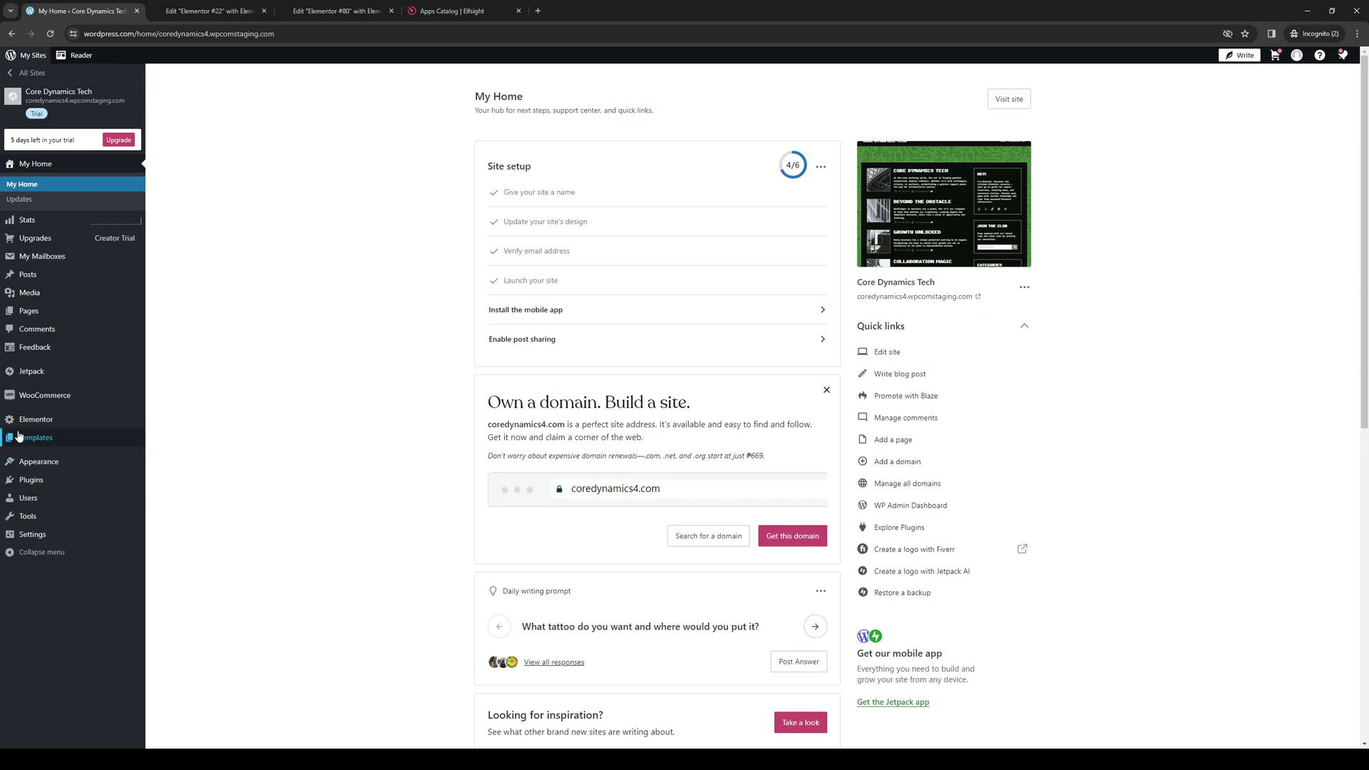
# - Switch to the 'Edit Elementor #22 with Elementor' browser tab
pyautogui.moveTo(49, 422)
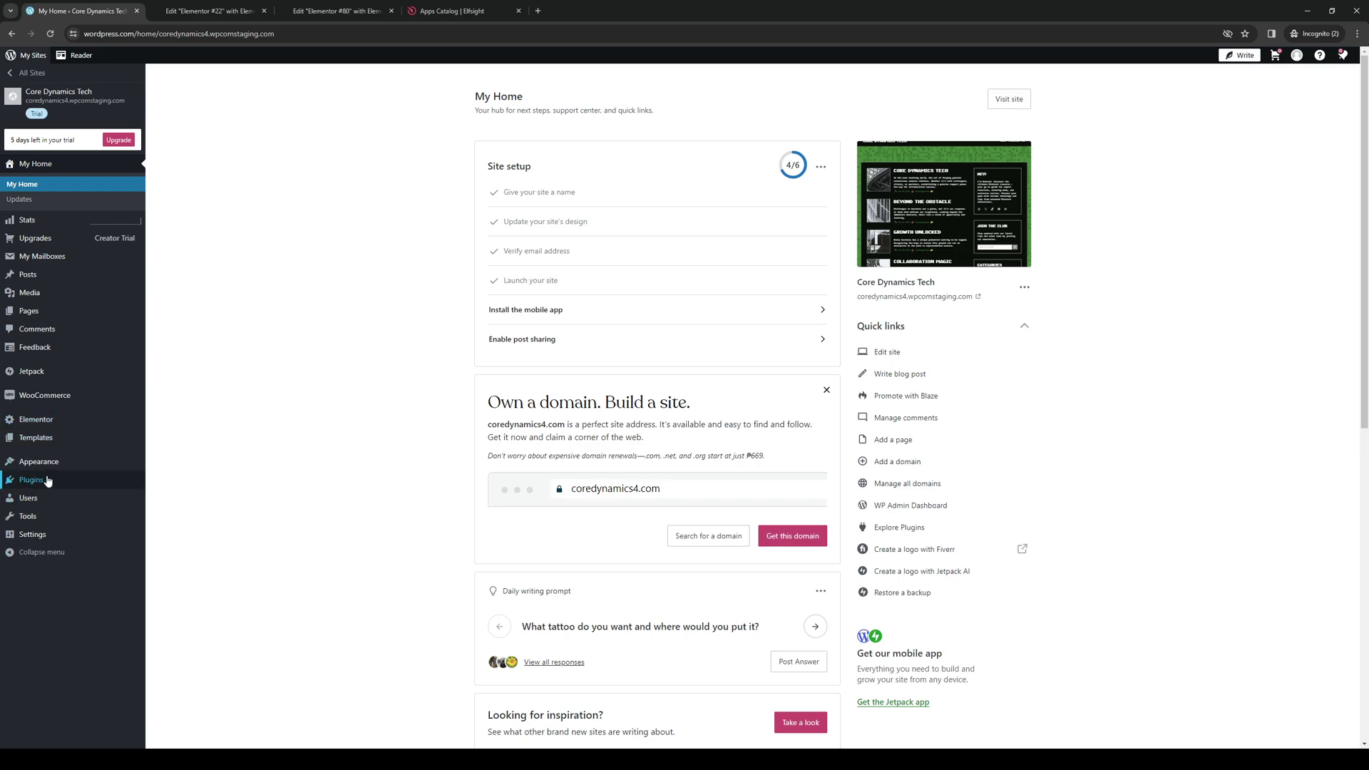
pyautogui.moveTo(72, 465)
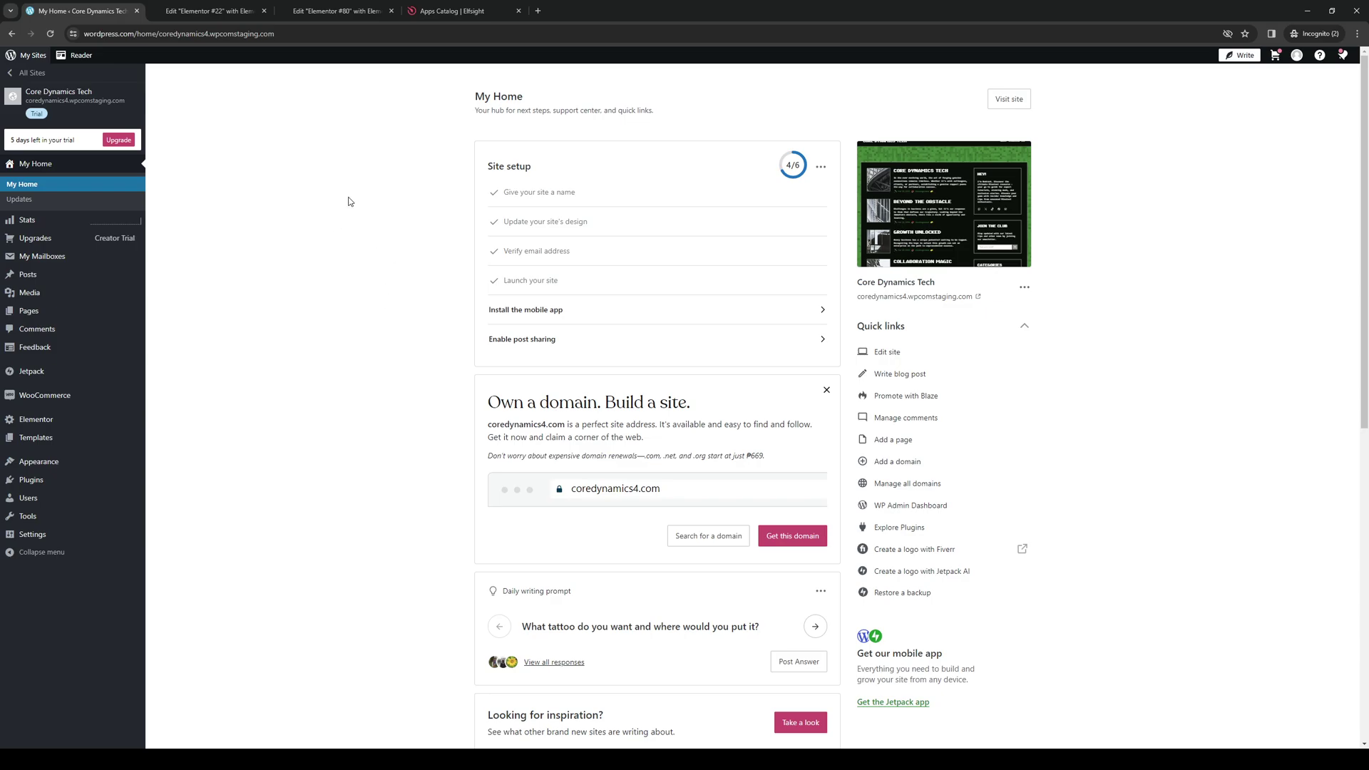
pyautogui.click(230, 11)
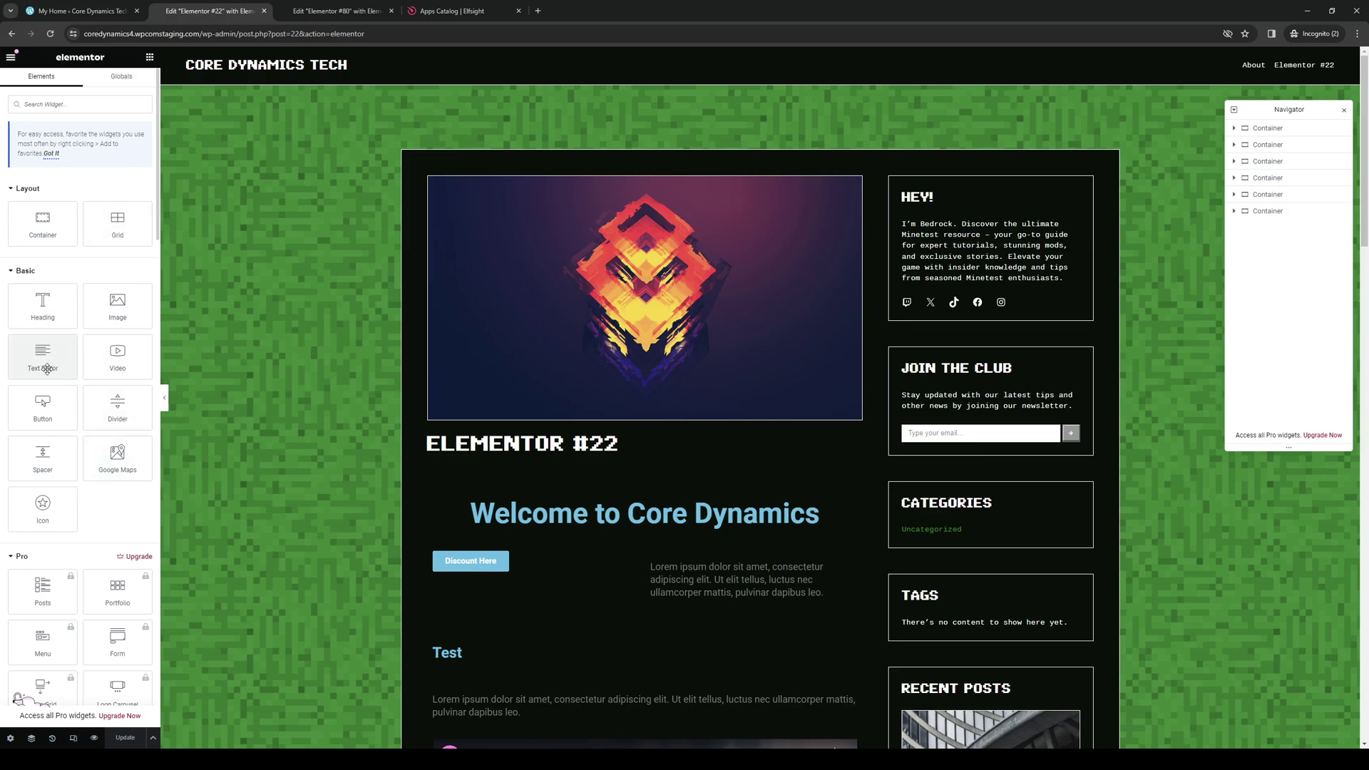
# - Delete the empty 3-by-2 grid under the CSS text and add a new section above Test
pyautogui.scroll(-9, 195, 465)
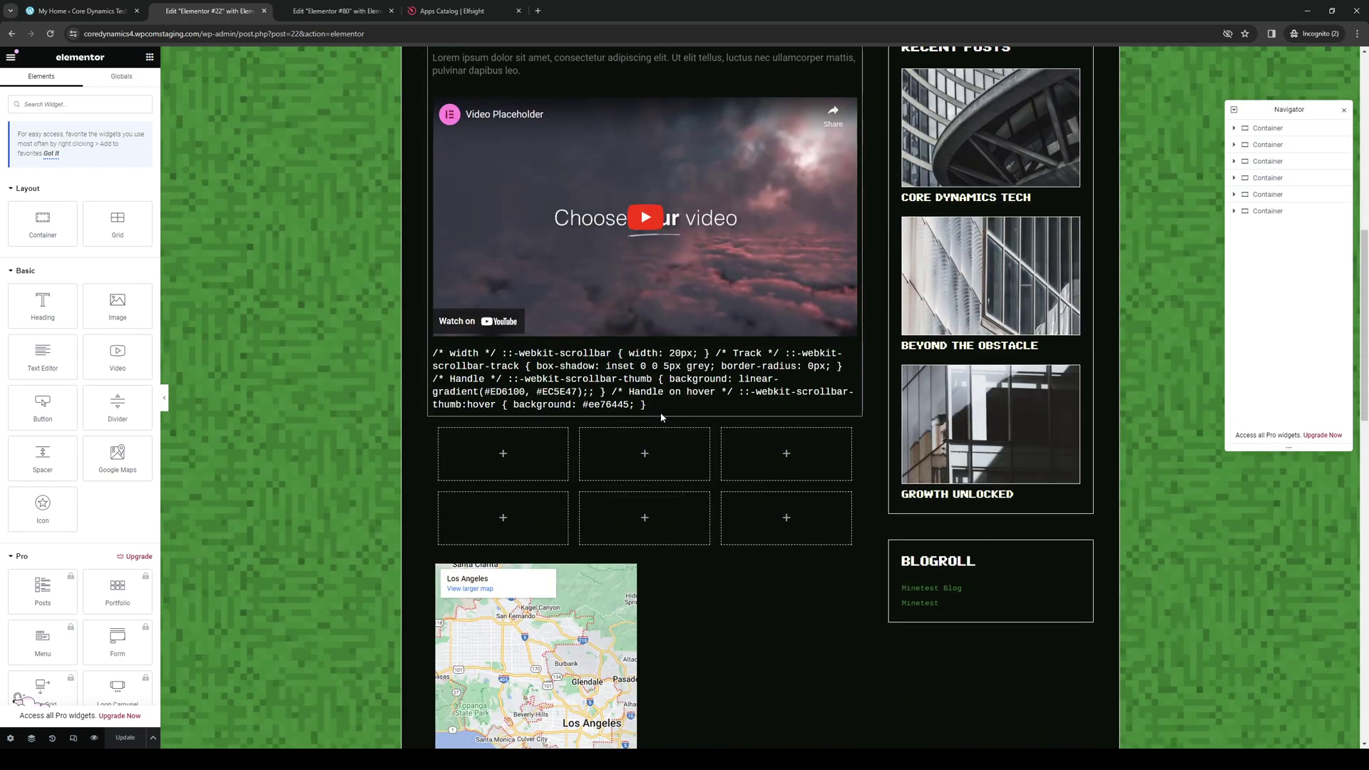
pyautogui.click(659, 412)
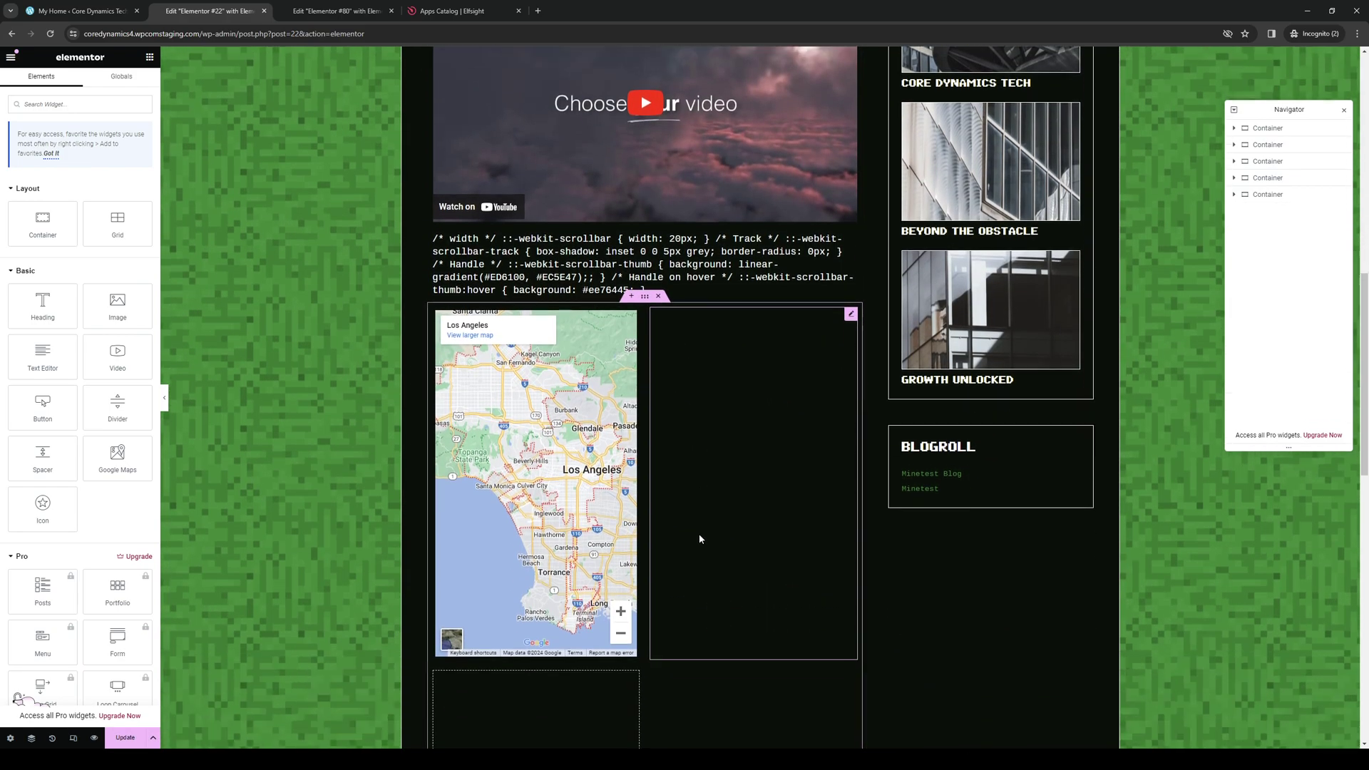
pyautogui.scroll(5, 698, 534)
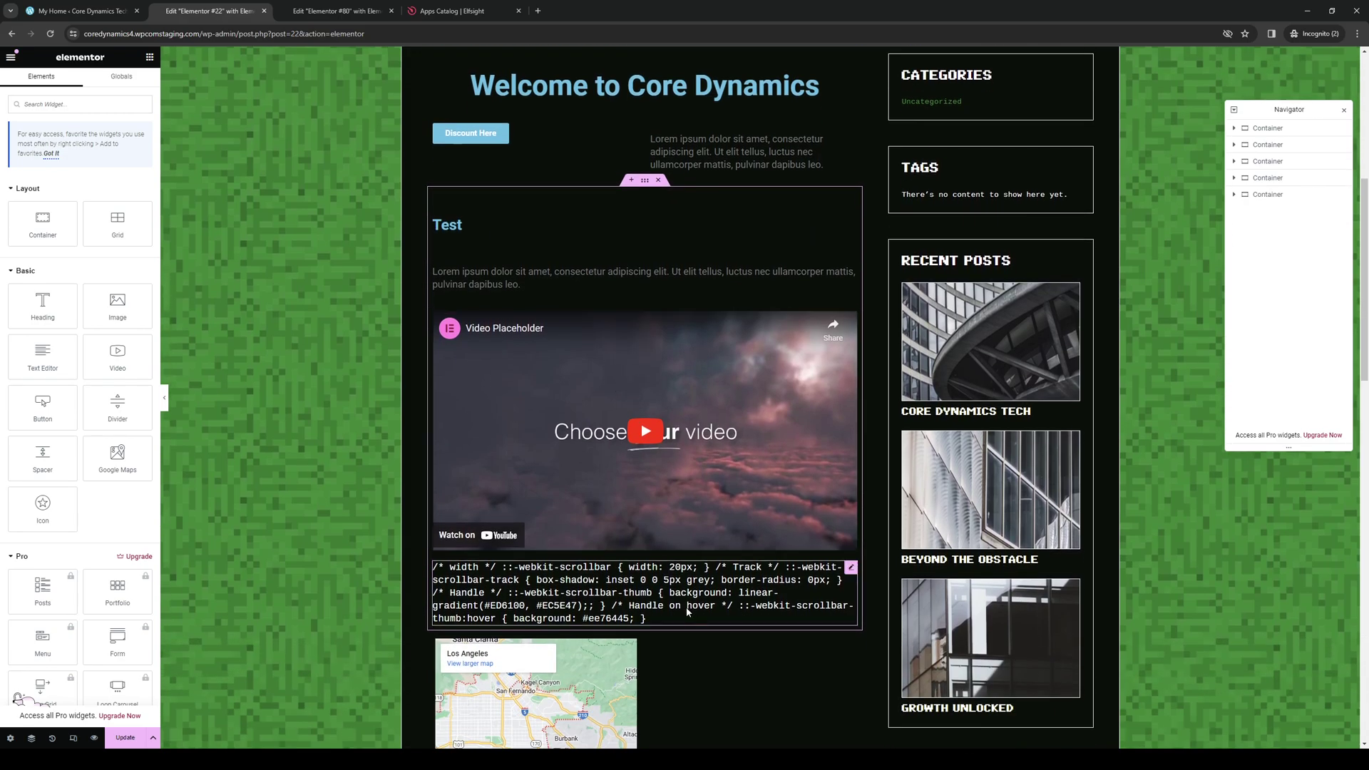
pyautogui.scroll(-4, 630, 485)
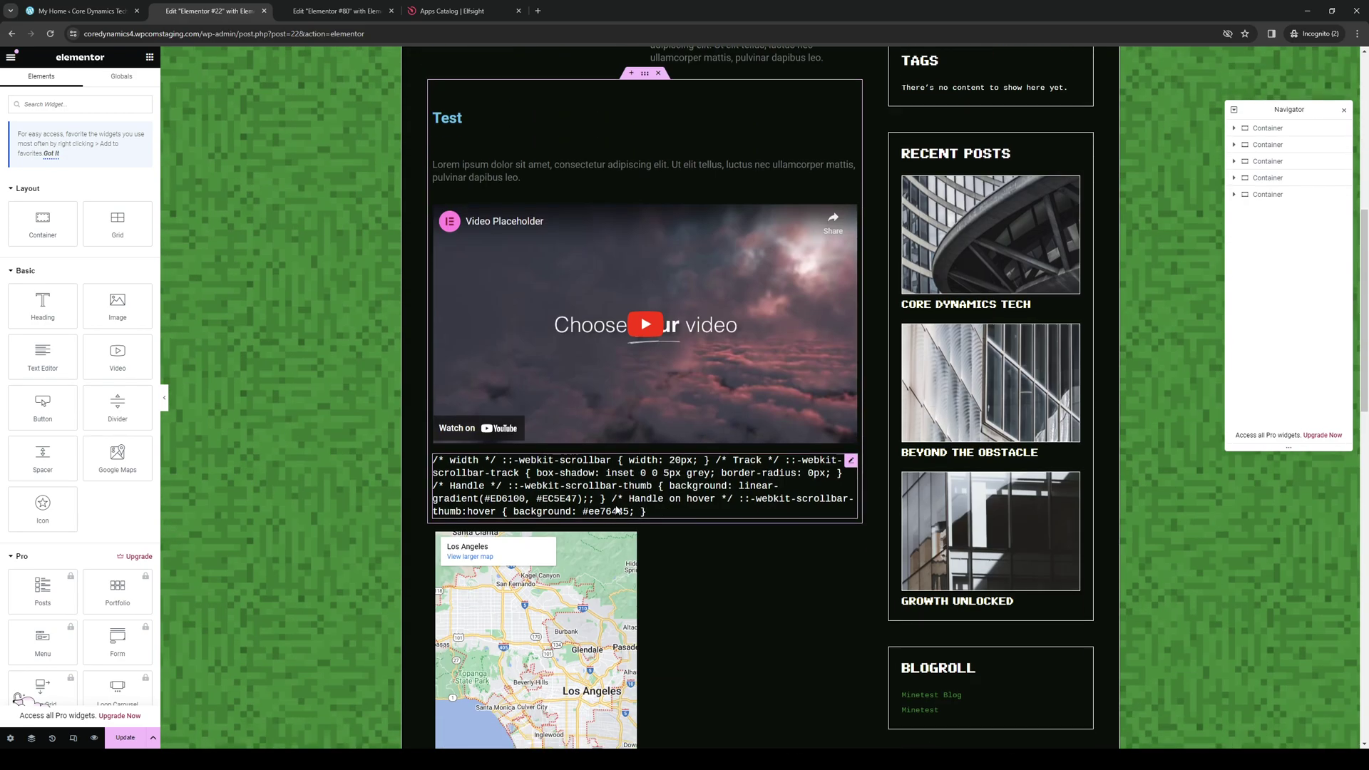
pyautogui.scroll(3, 617, 510)
pyautogui.click(630, 177)
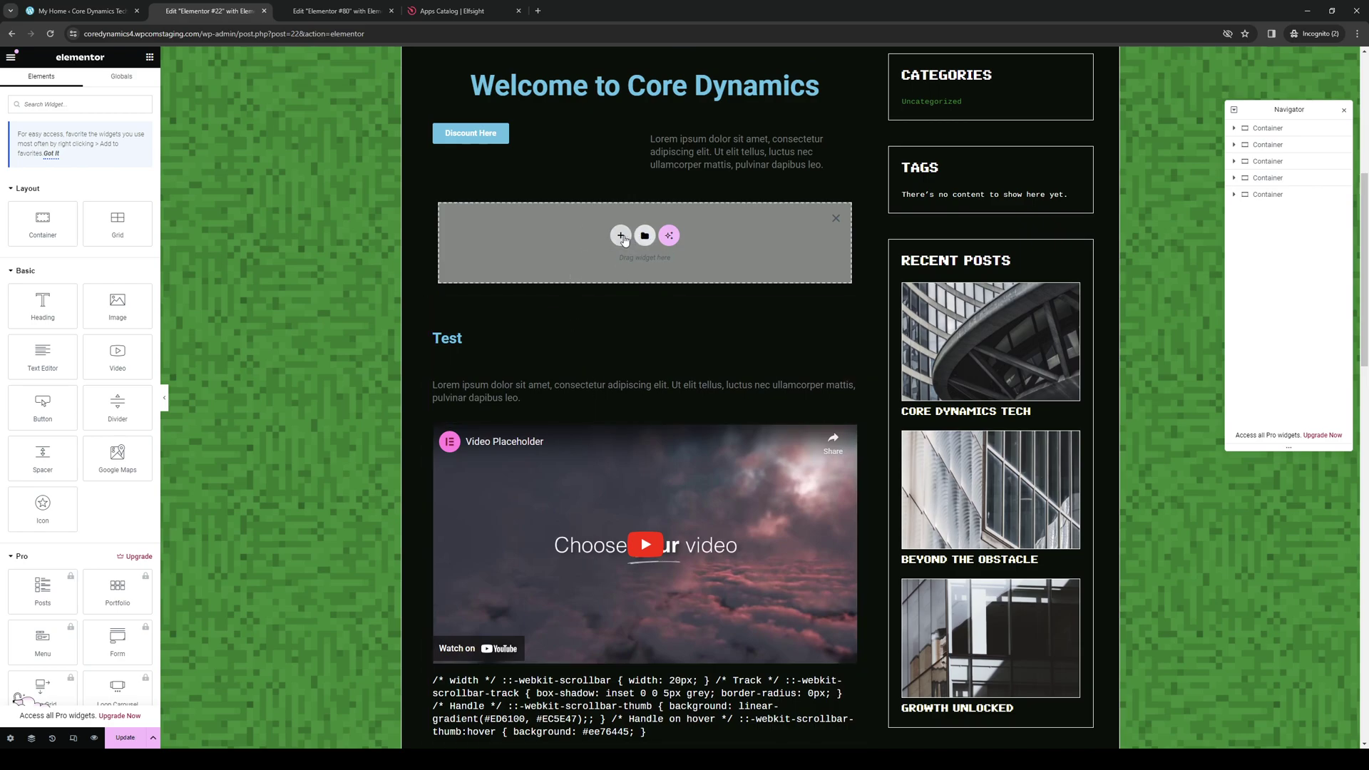
# - Create a one-column, two-row grid and move it below the CSS text, above the map
pyautogui.click(621, 236)
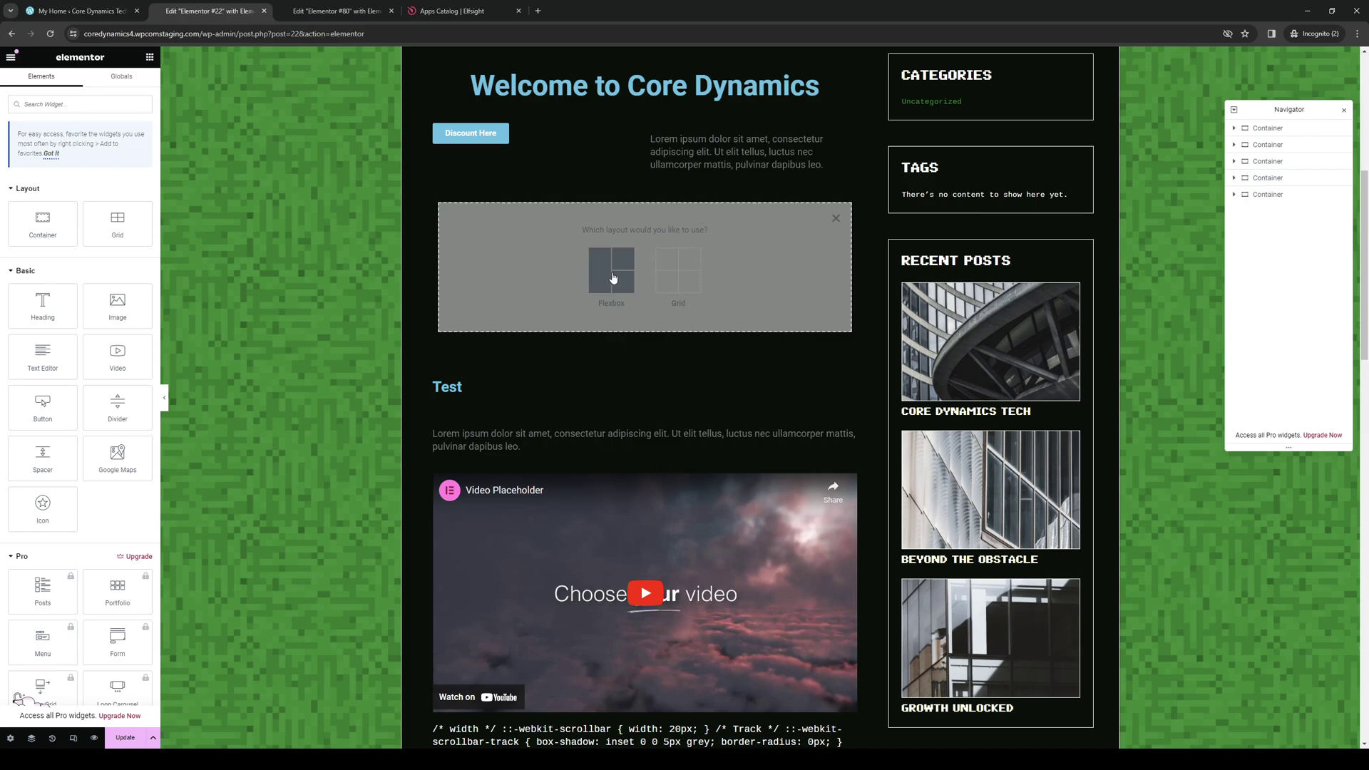
pyautogui.click(694, 279)
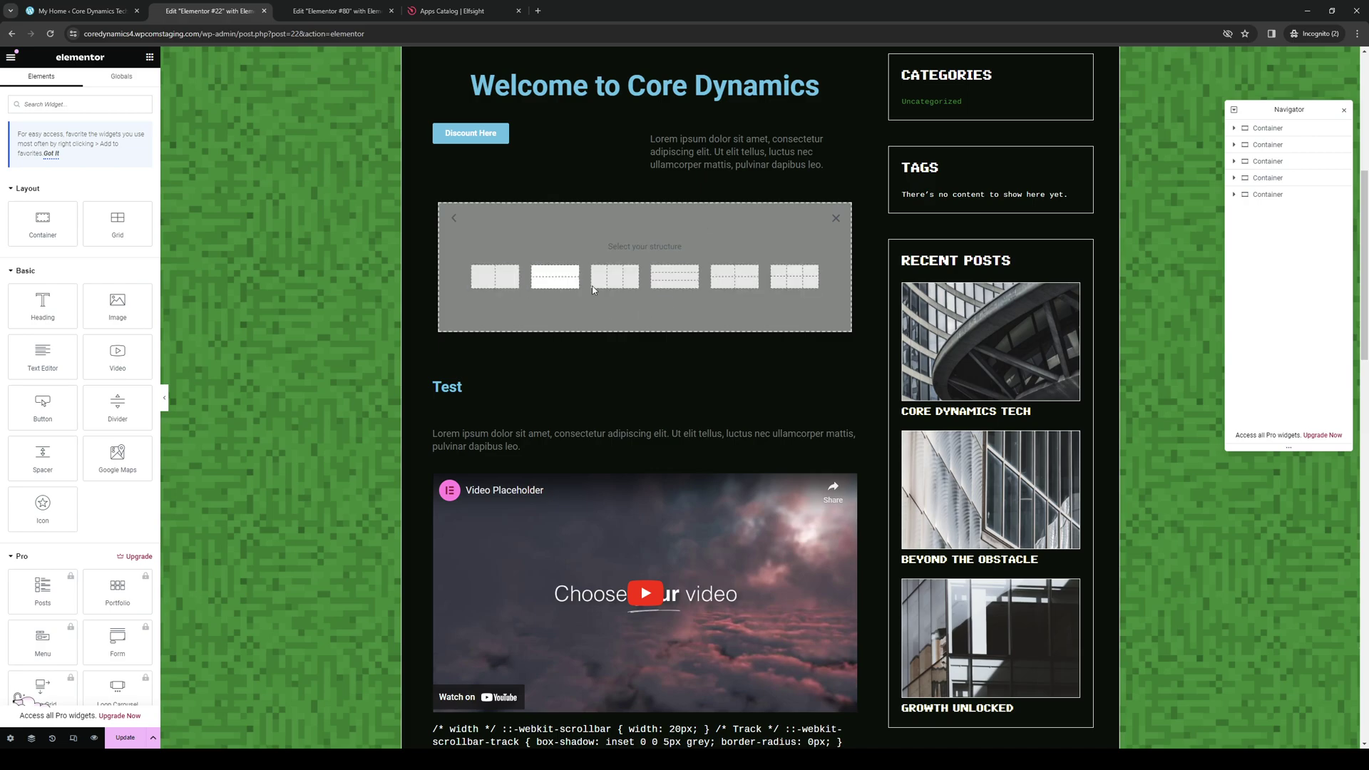
pyautogui.click(564, 278)
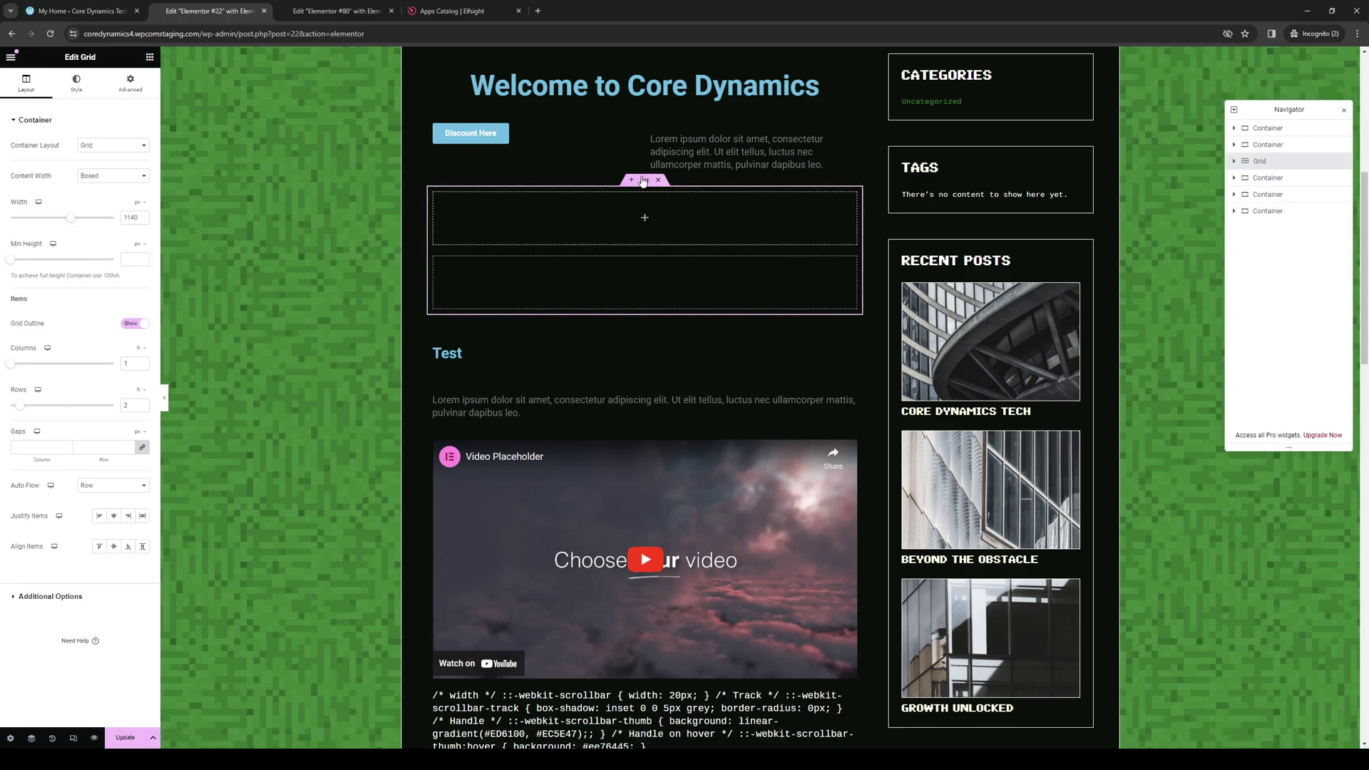
pyautogui.moveTo(644, 180); pyautogui.dragTo(633, 643)
pyautogui.scroll(-3, 565, 467)
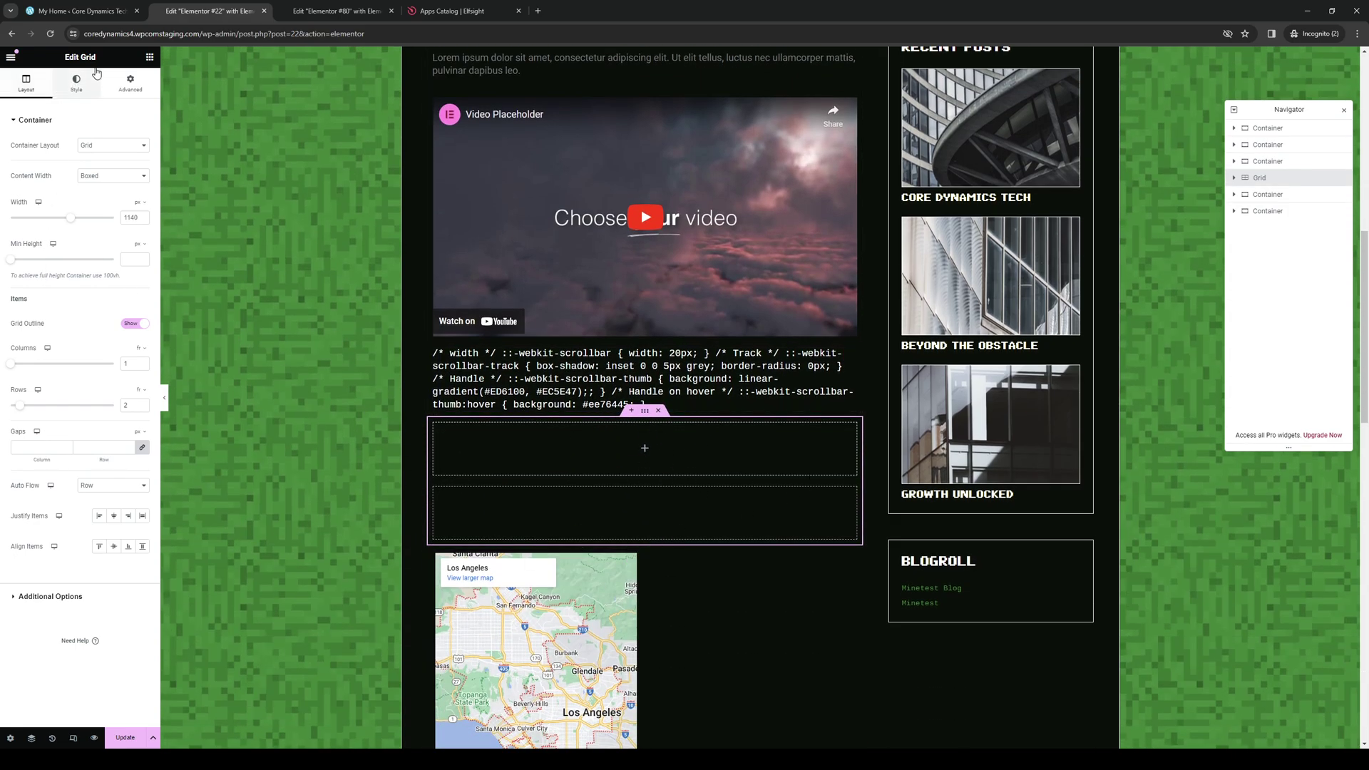
# - Place a Text Editor widget into the new grid's first cell
pyautogui.click(149, 57)
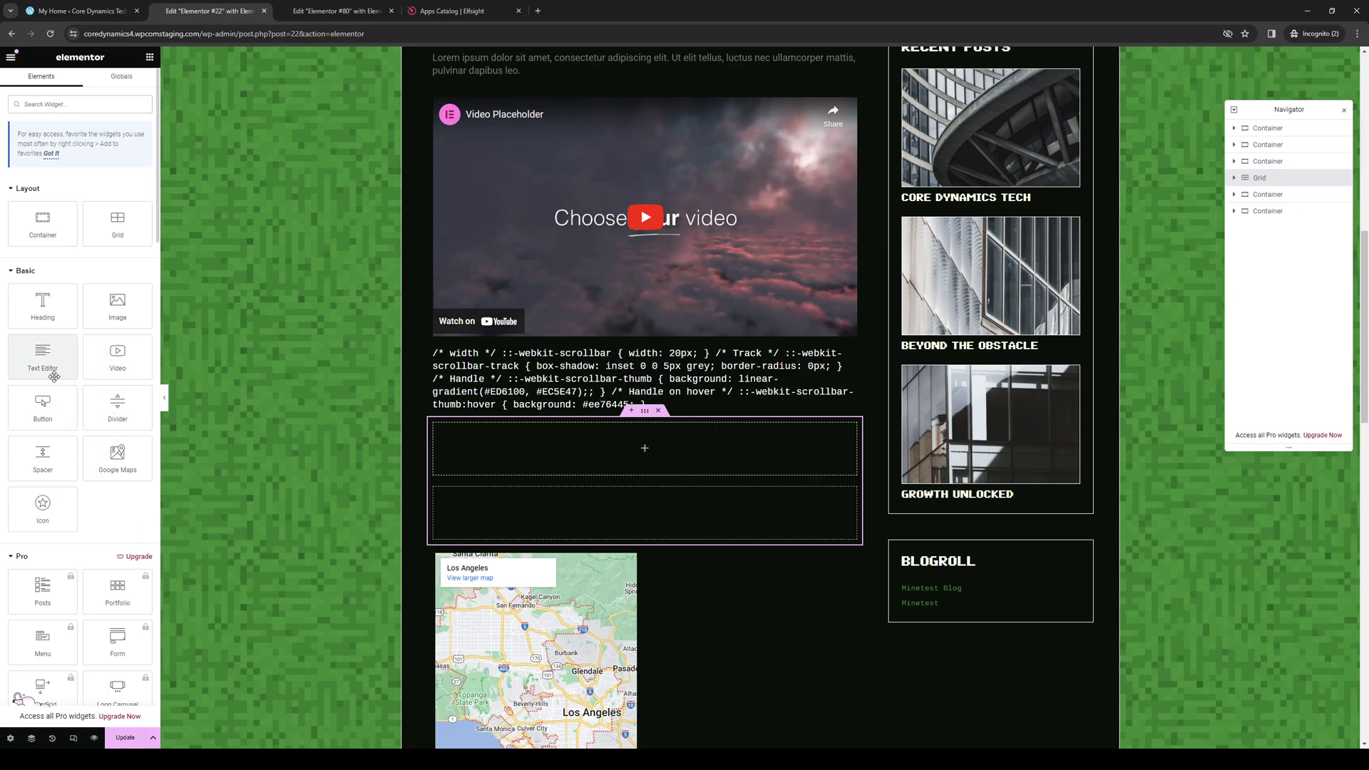
pyautogui.moveTo(54, 377); pyautogui.dragTo(643, 545)
pyautogui.moveTo(46, 357); pyautogui.dragTo(547, 449)
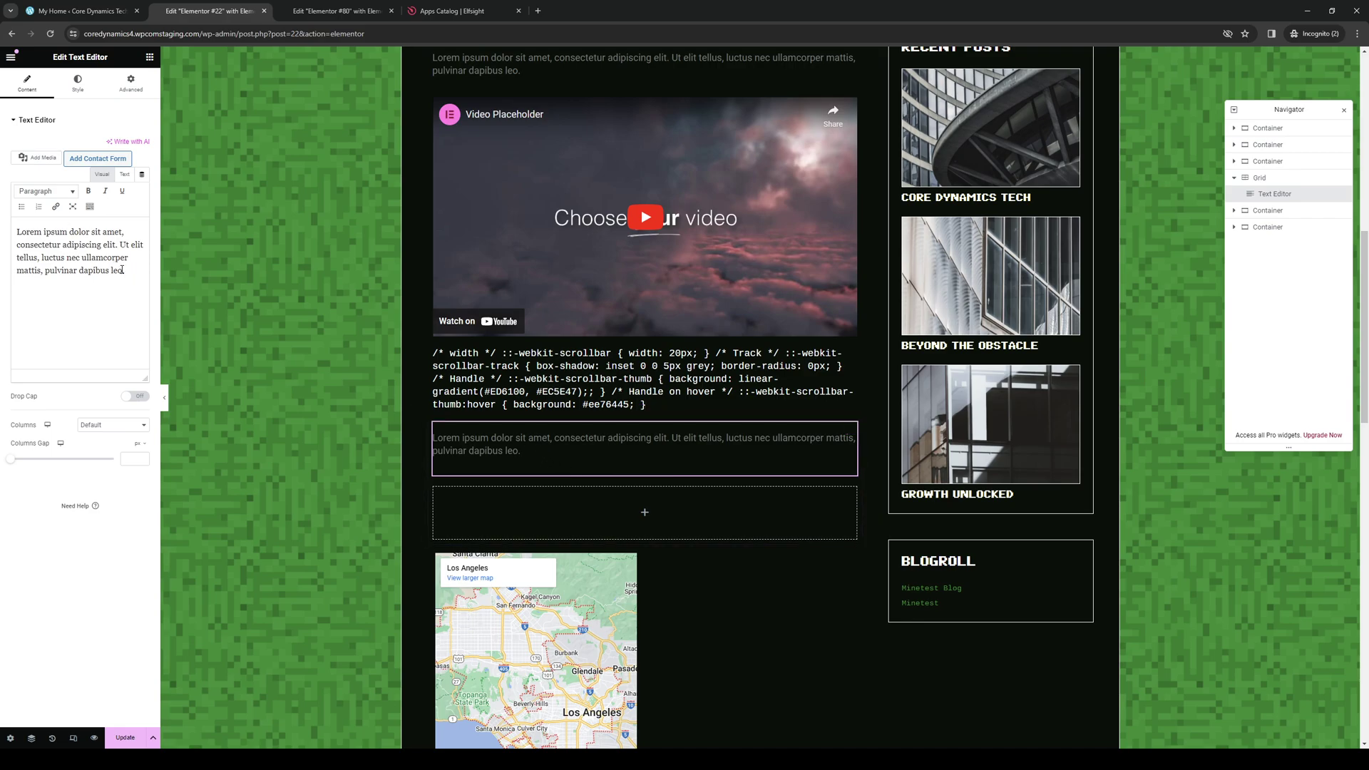
# - Replace the Lorem ipsum placeholder with 'Thank you for visiting our site.'
pyautogui.moveTo(139, 271); pyautogui.dragTo(7, 232)
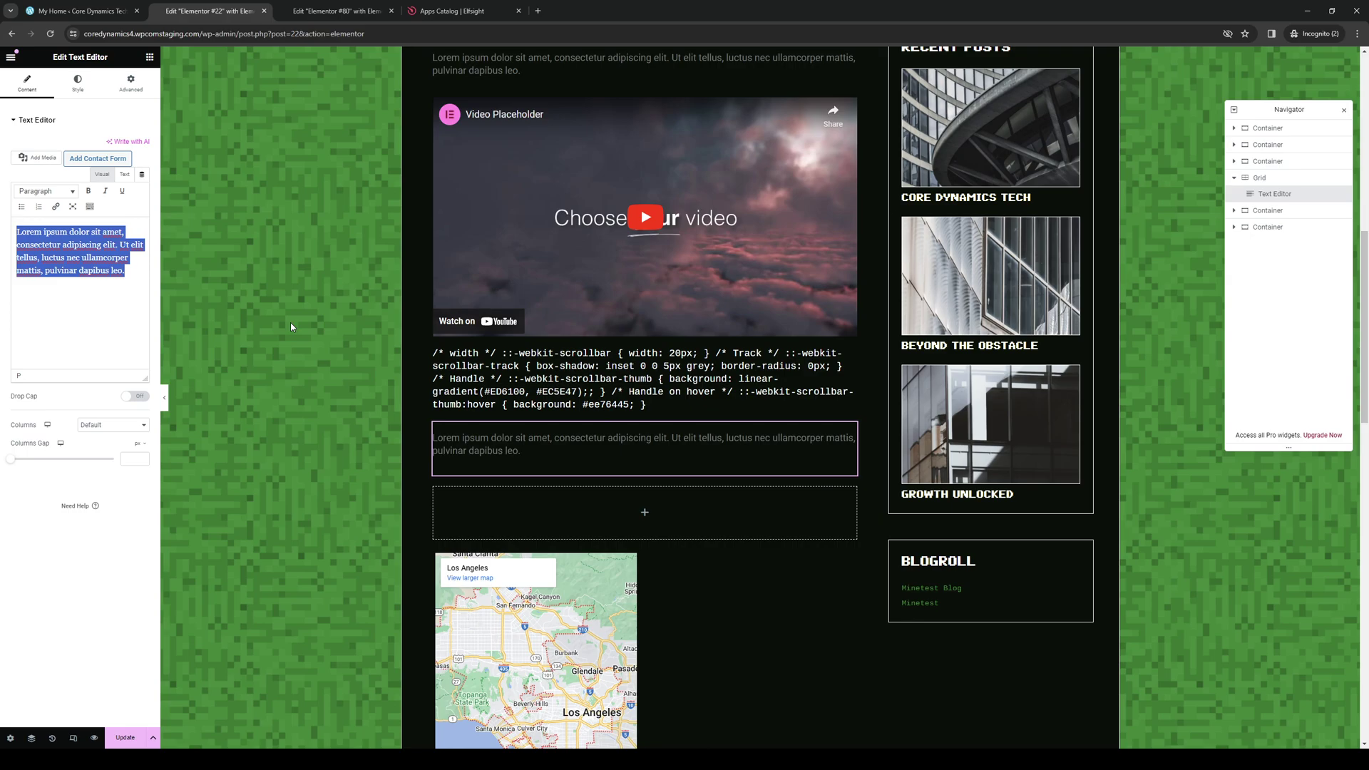
pyautogui.write('Thank you')
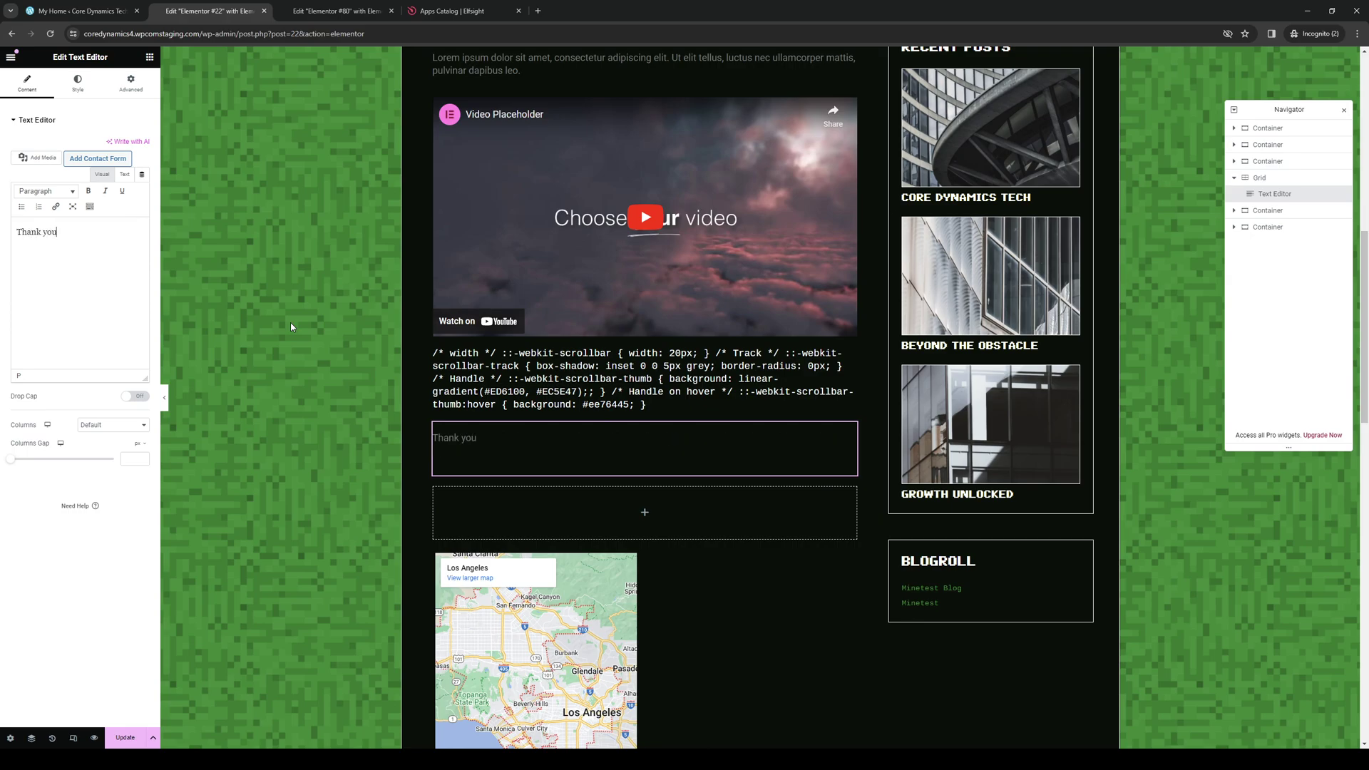
pyautogui.write(' for vist')
pyautogui.write('ing')
pyautogui.press('BackSpace')
pyautogui.press('BackSpace')
pyautogui.press('BackSpace')
pyautogui.write('iting our site.')
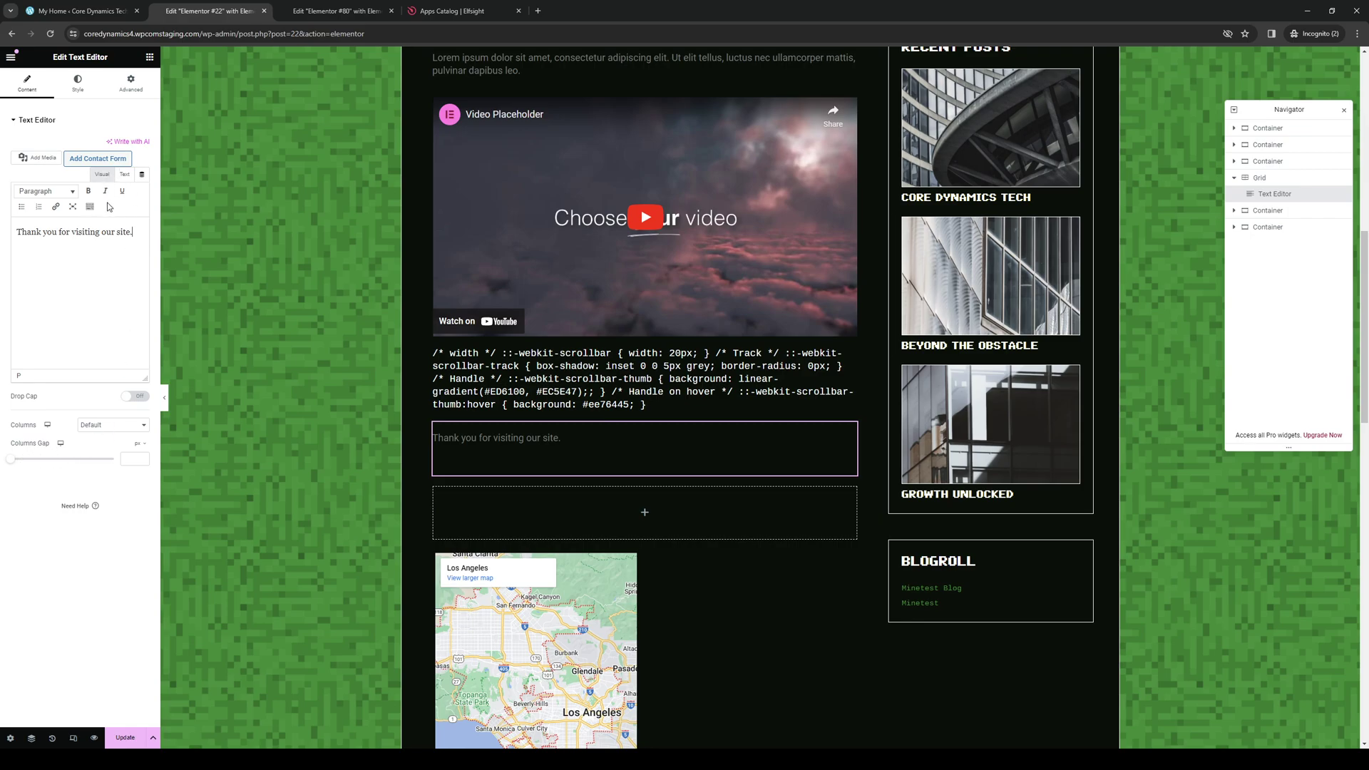
# - Center the thank-you text and set its typography size to 52 px
pyautogui.click(79, 85)
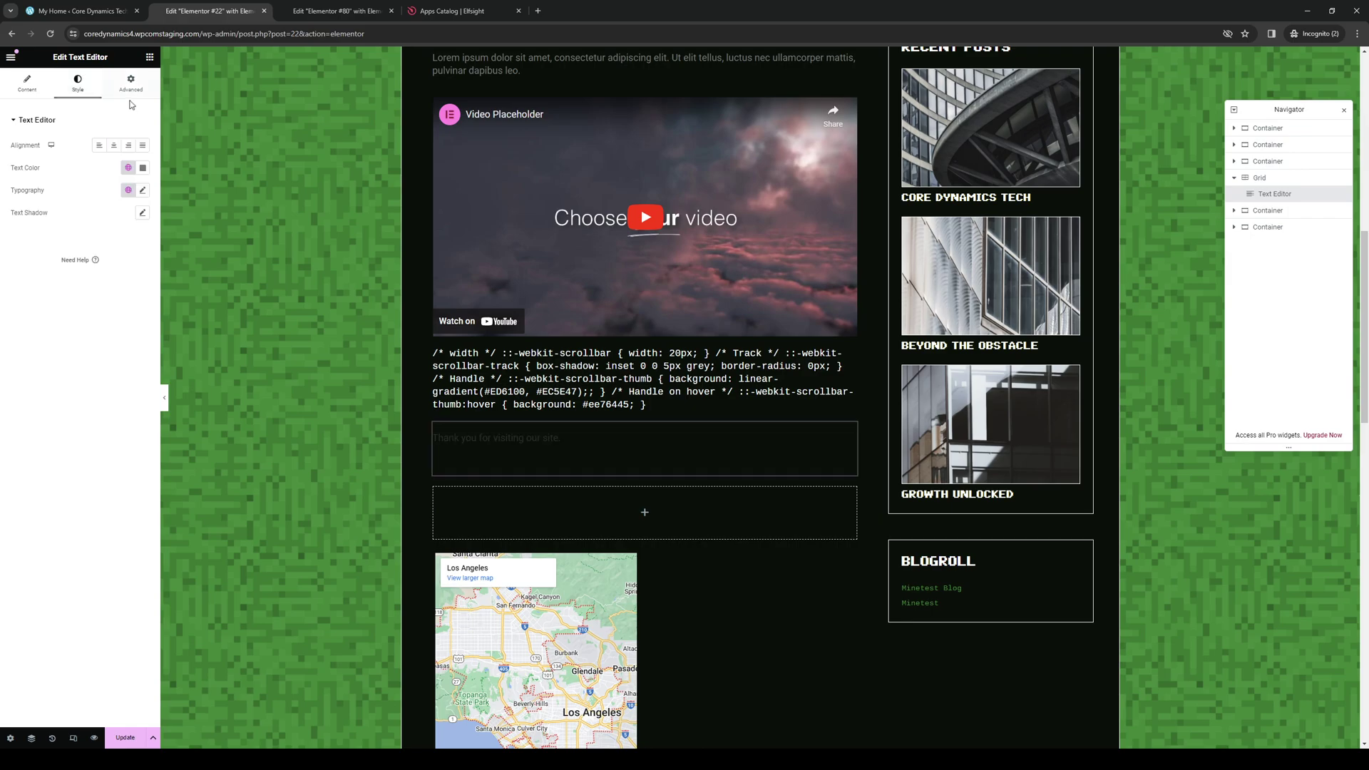
pyautogui.click(115, 145)
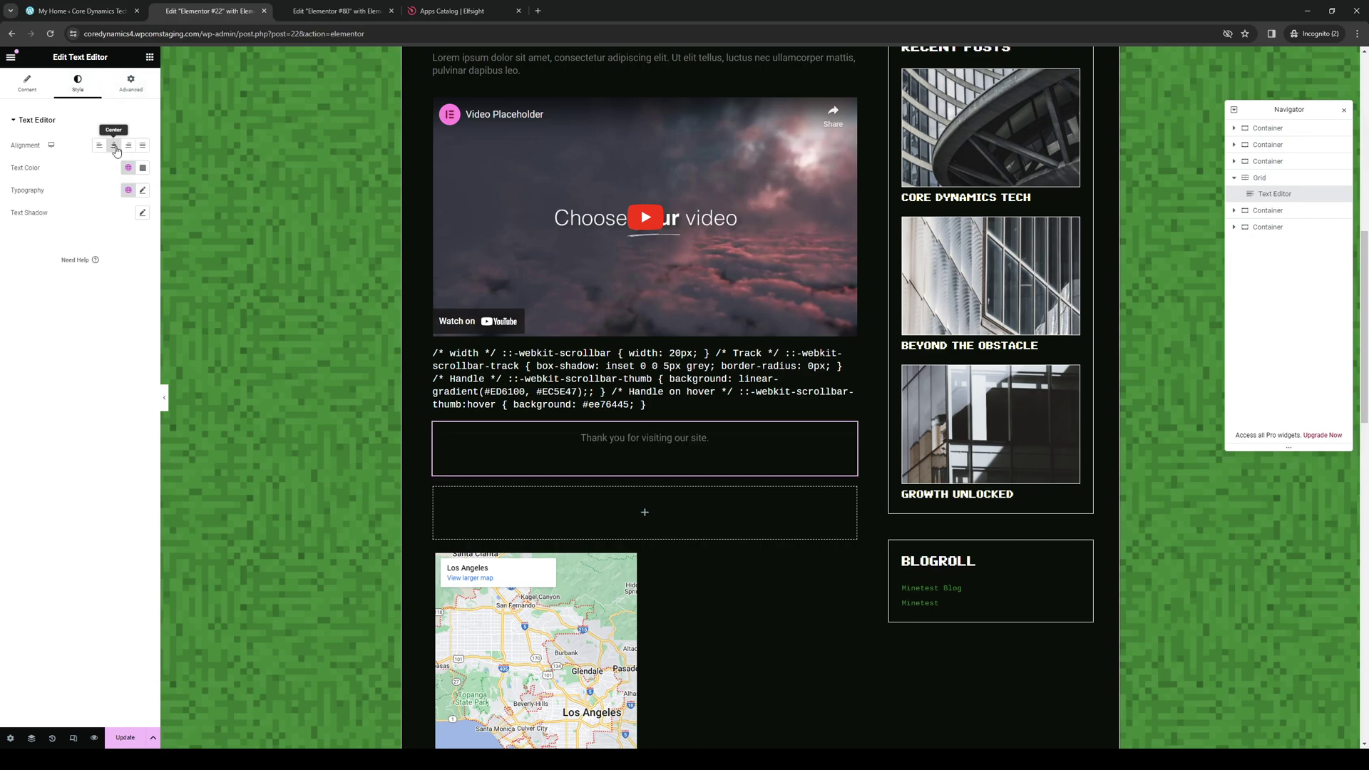
pyautogui.click(144, 191)
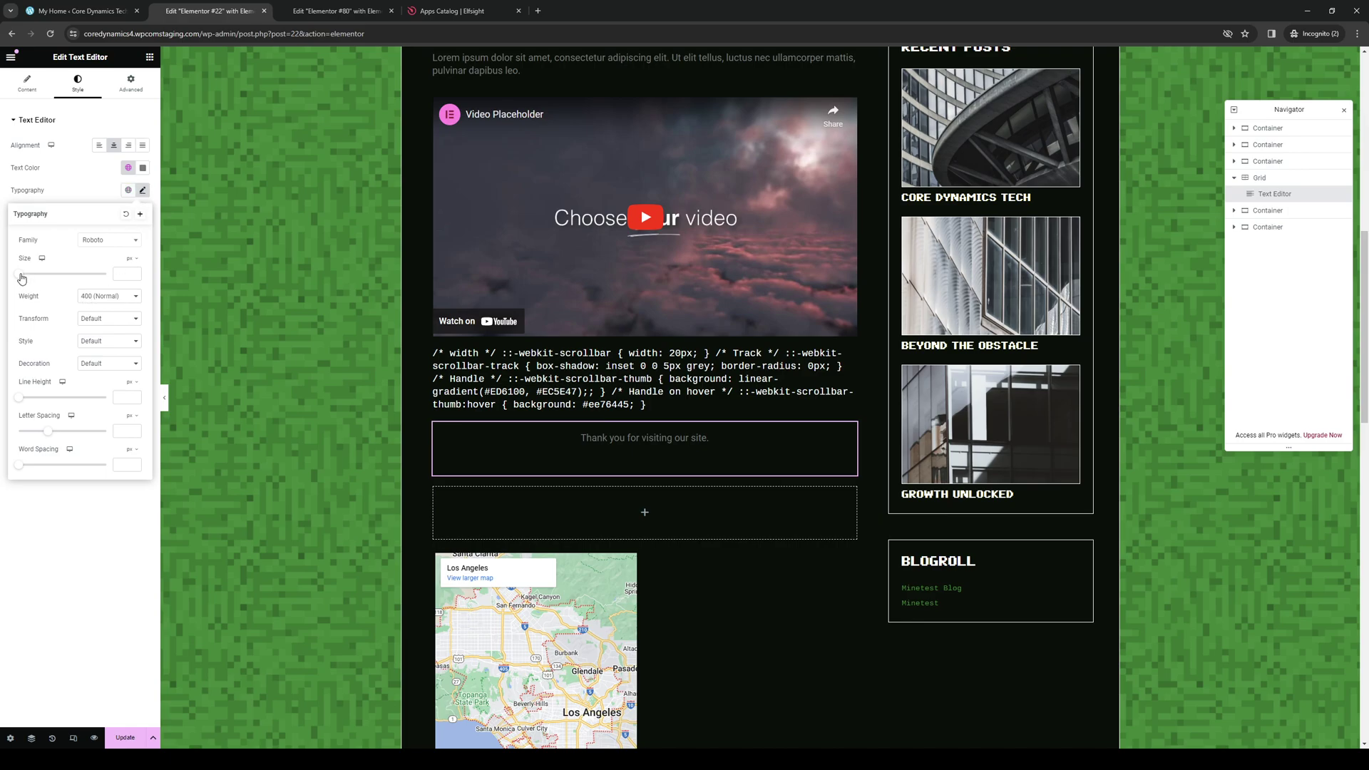
pyautogui.moveTo(20, 275); pyautogui.dragTo(44, 284)
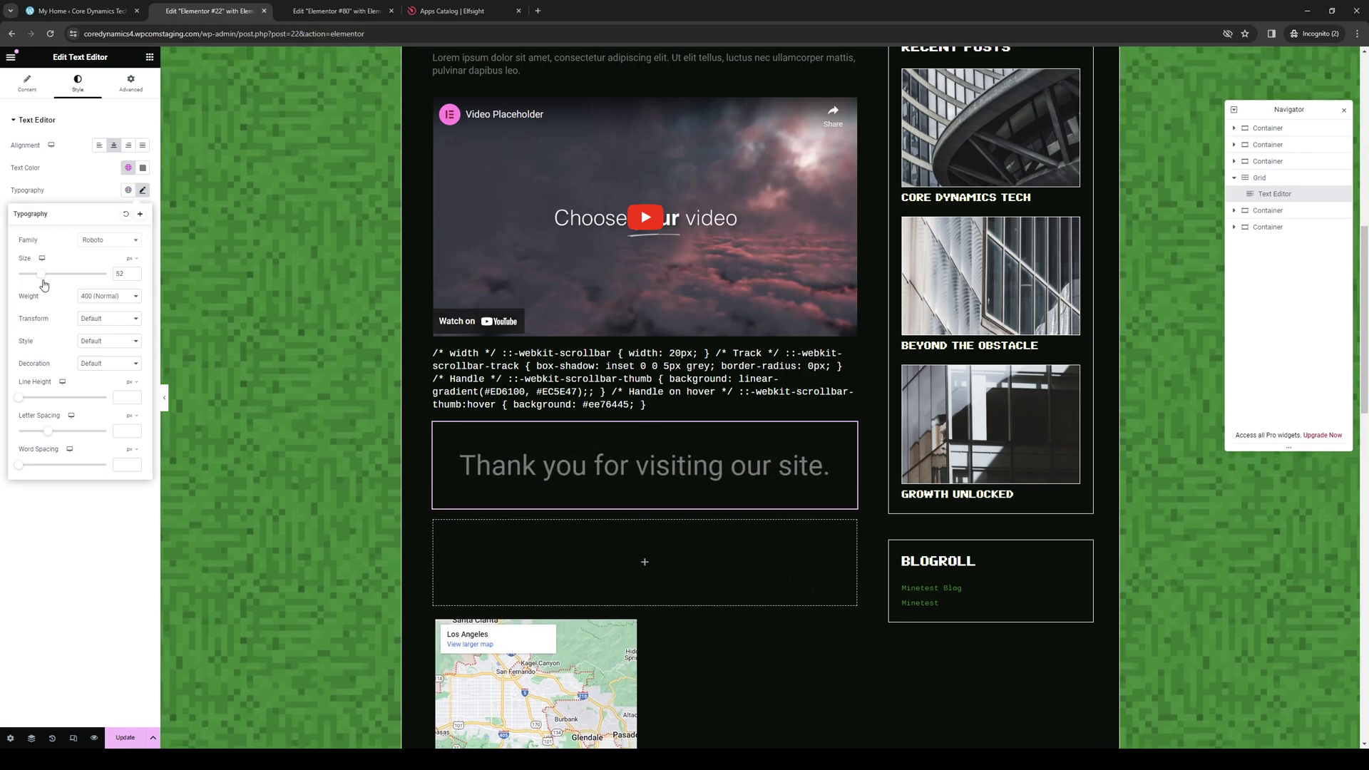
pyautogui.click(61, 543)
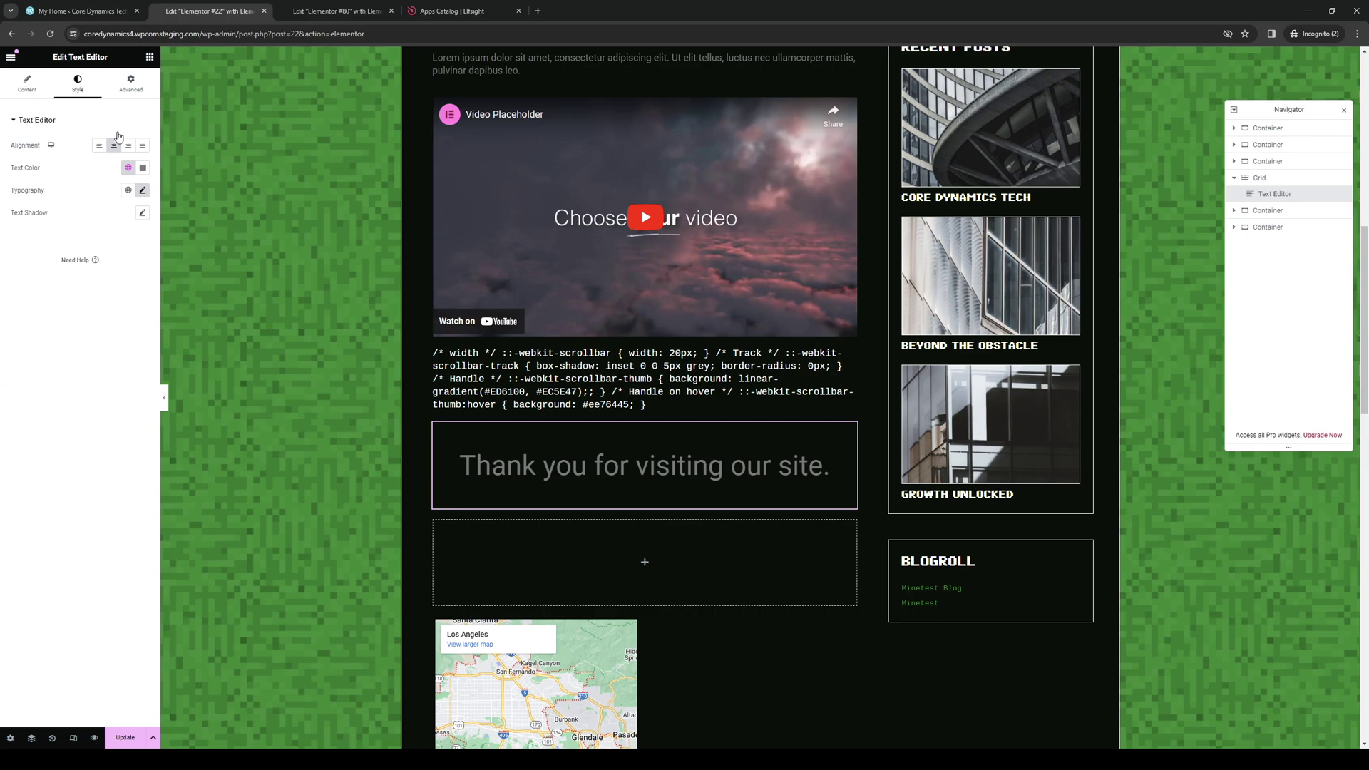
pyautogui.click(27, 83)
pyautogui.click(80, 93)
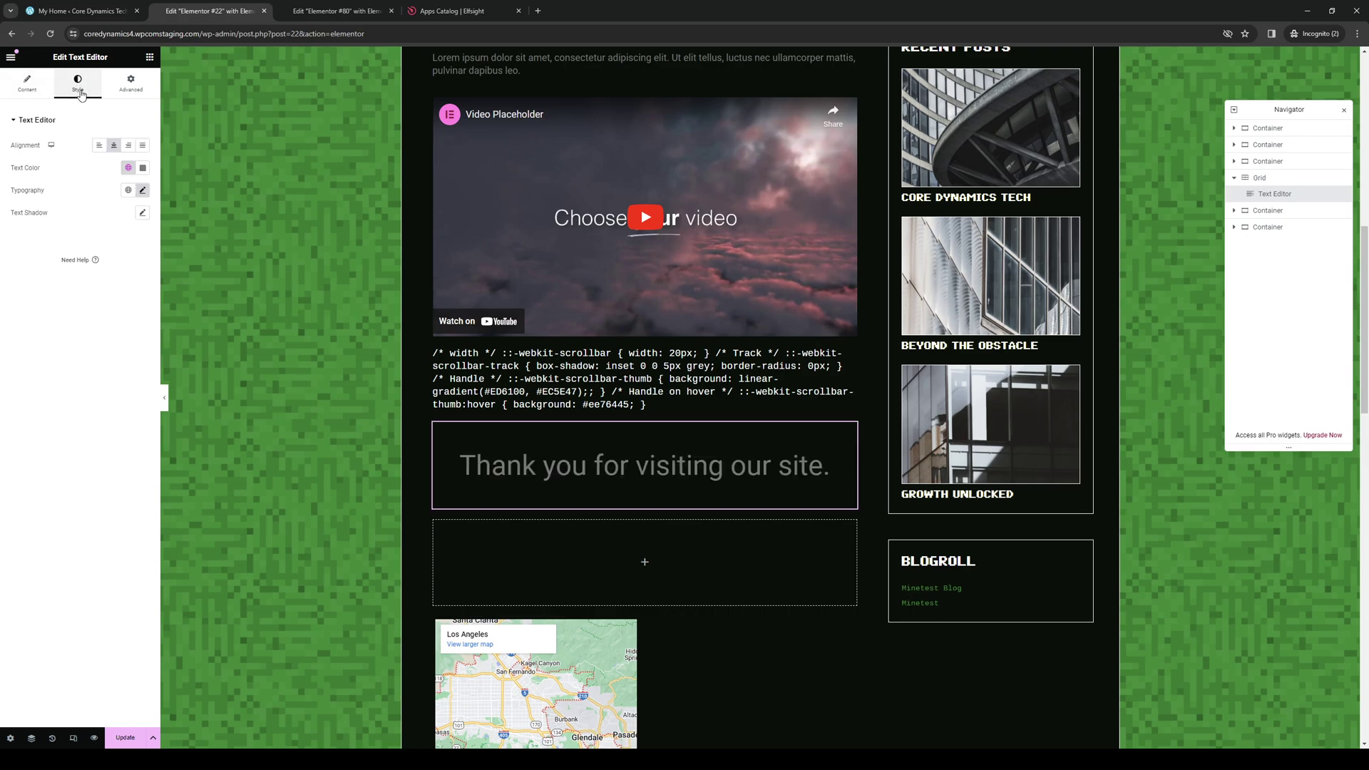
# - Set the widget's Advanced background to Classic and open the media library for an image
pyautogui.click(130, 84)
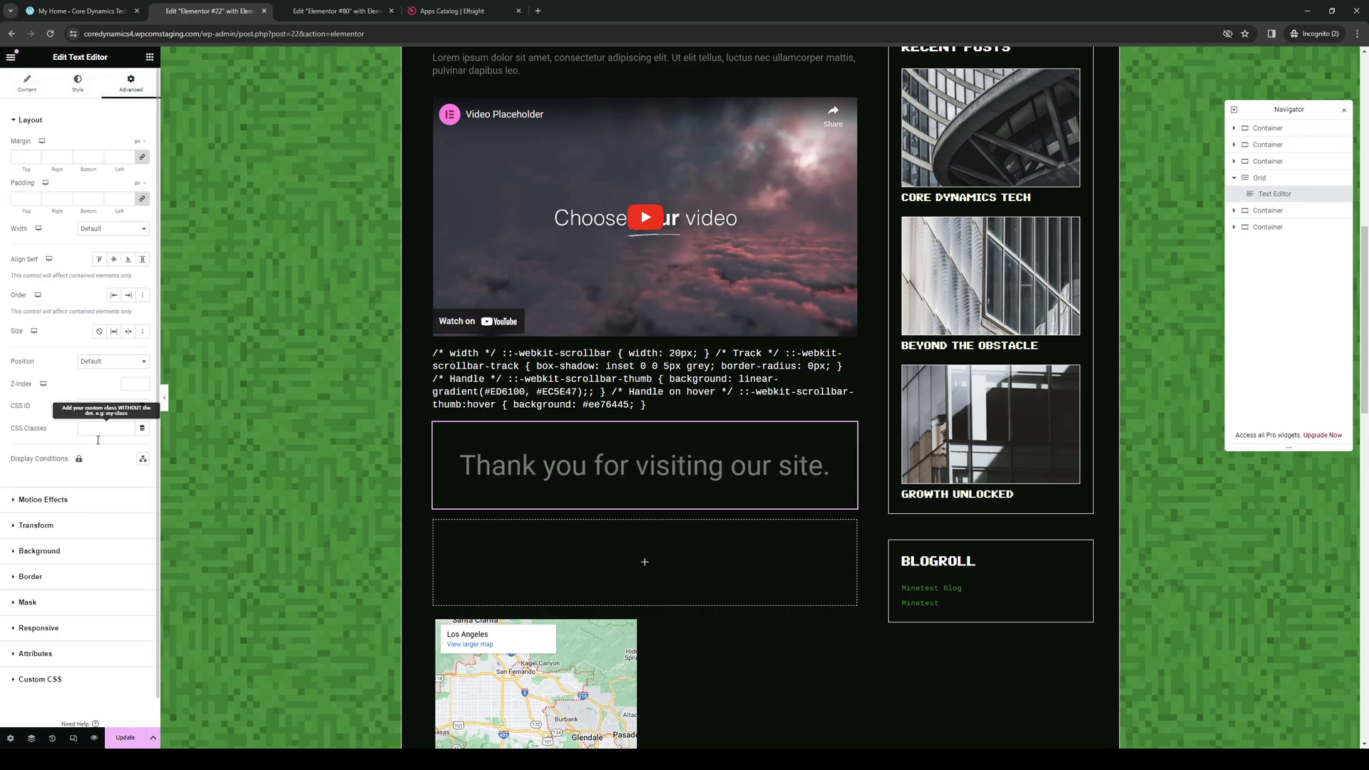
pyautogui.click(71, 552)
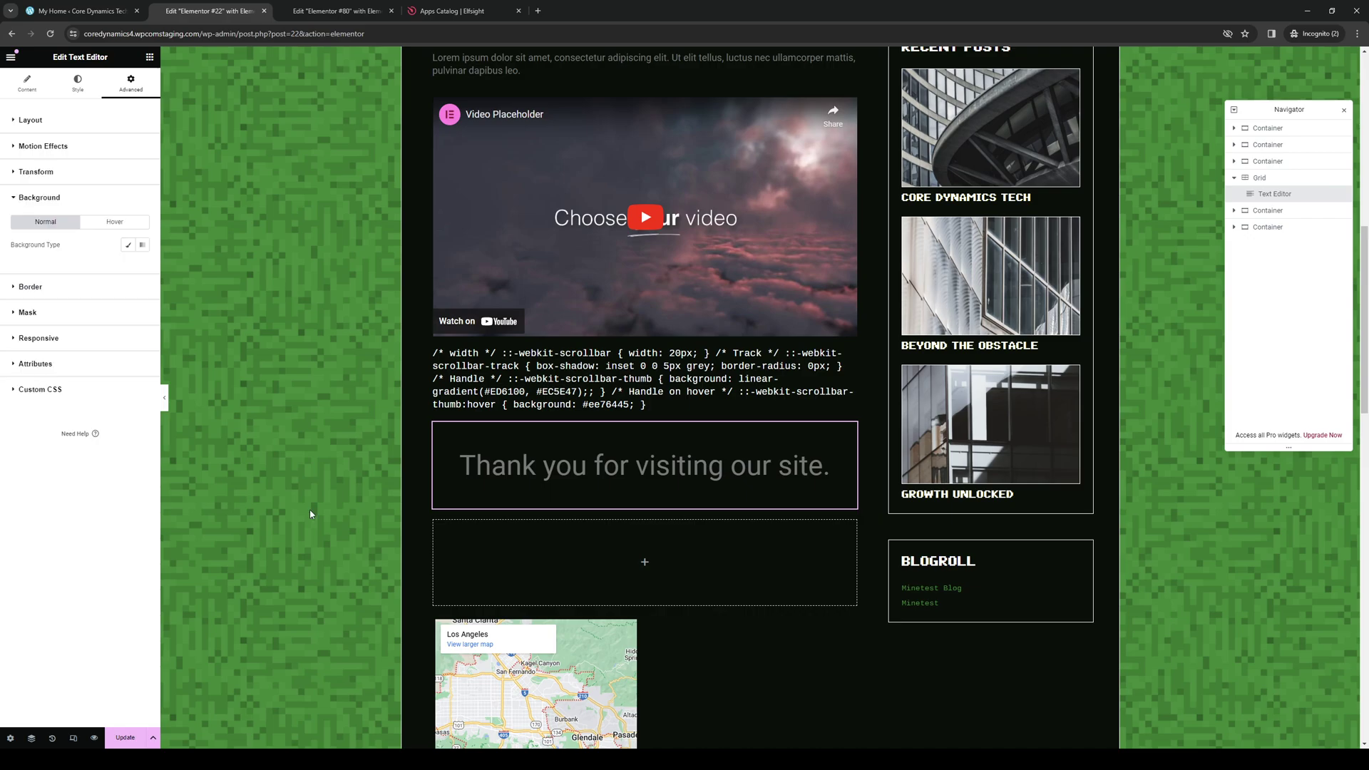
pyautogui.click(128, 246)
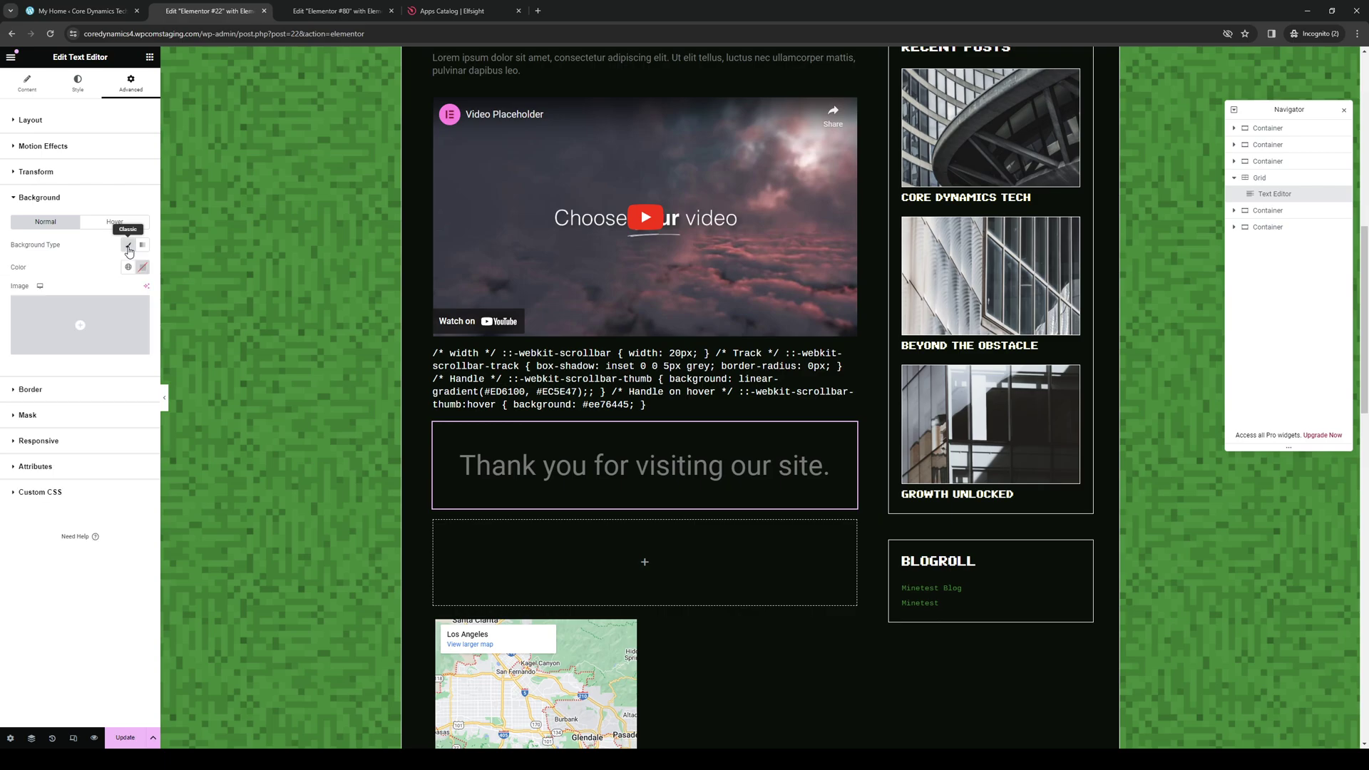
pyautogui.click(93, 321)
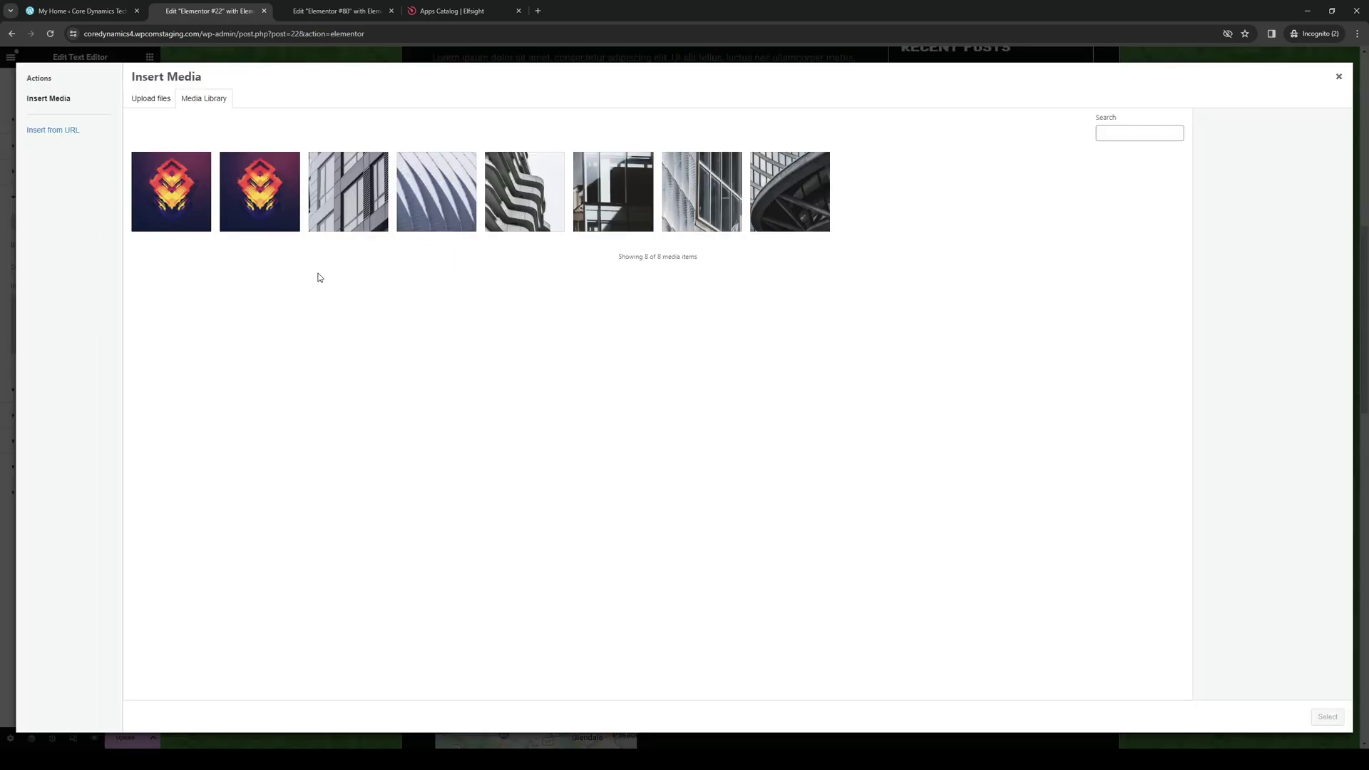
# - Choose the polygons-3840x2160 artwork as the widget's background image
pyautogui.click(249, 211)
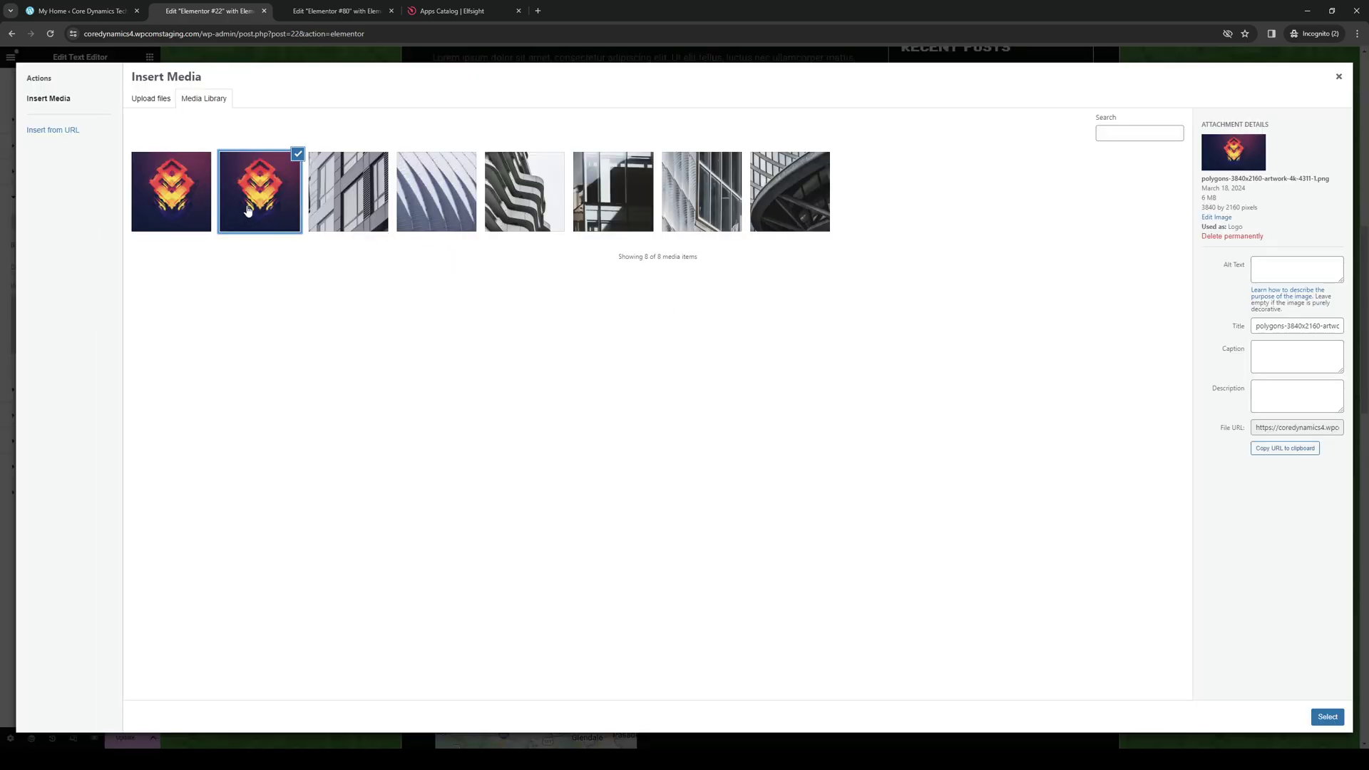
pyautogui.click(163, 203)
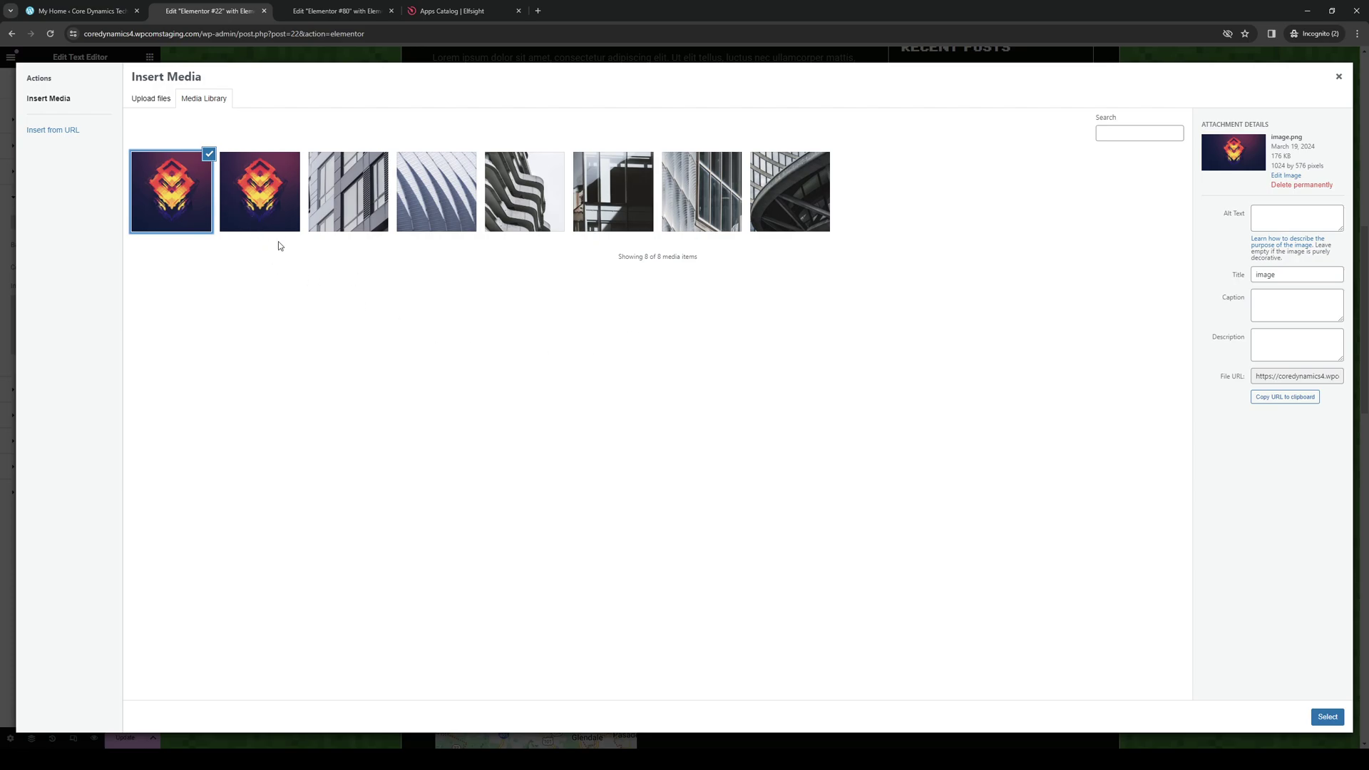
pyautogui.click(275, 207)
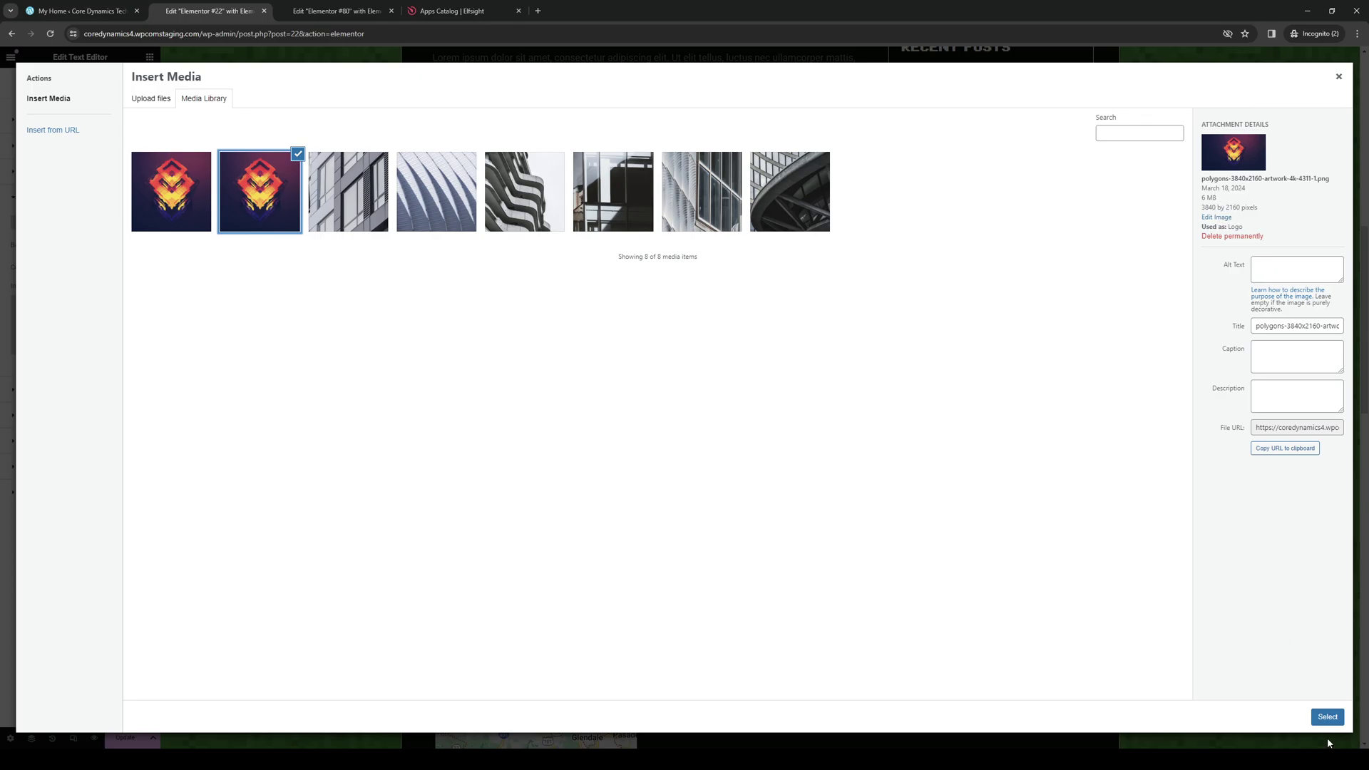
pyautogui.click(1327, 717)
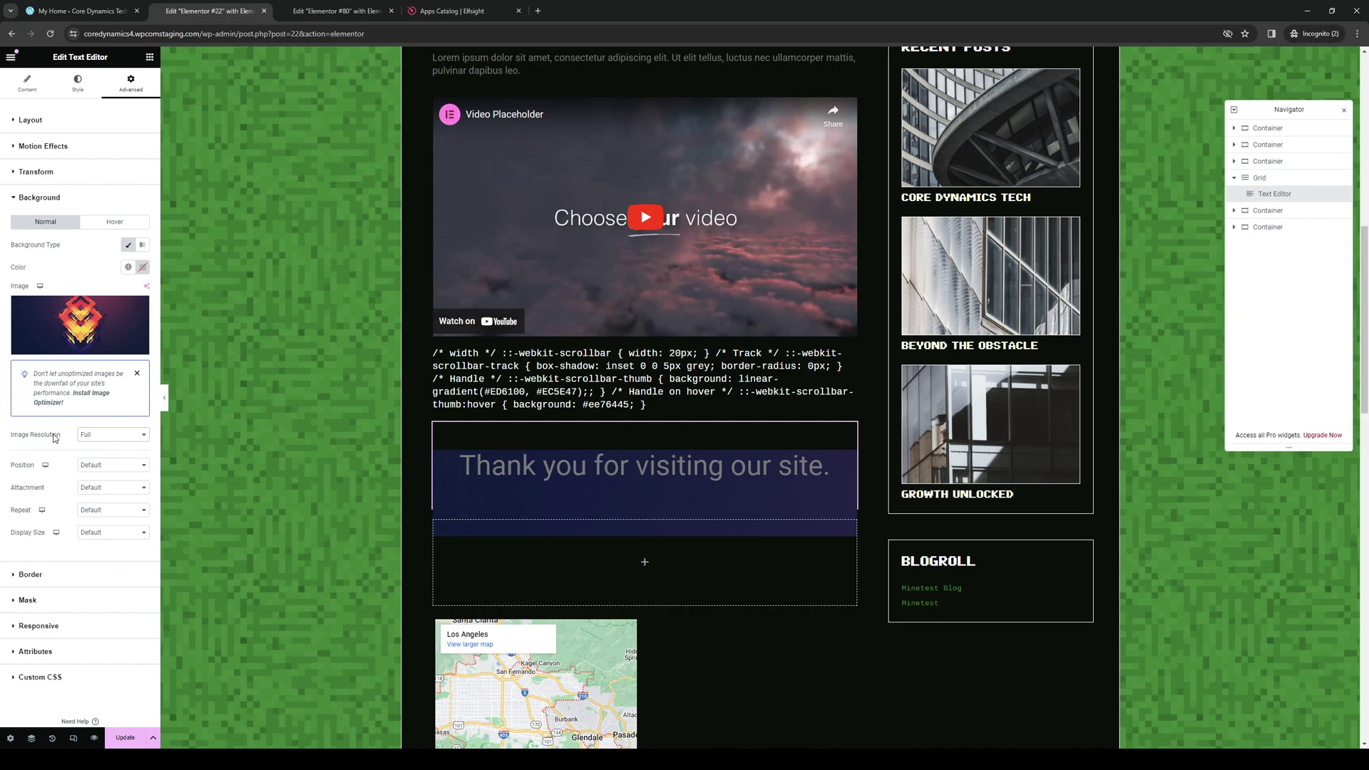
# - Set the background image resolution to Medium Large - 768
pyautogui.click(114, 434)
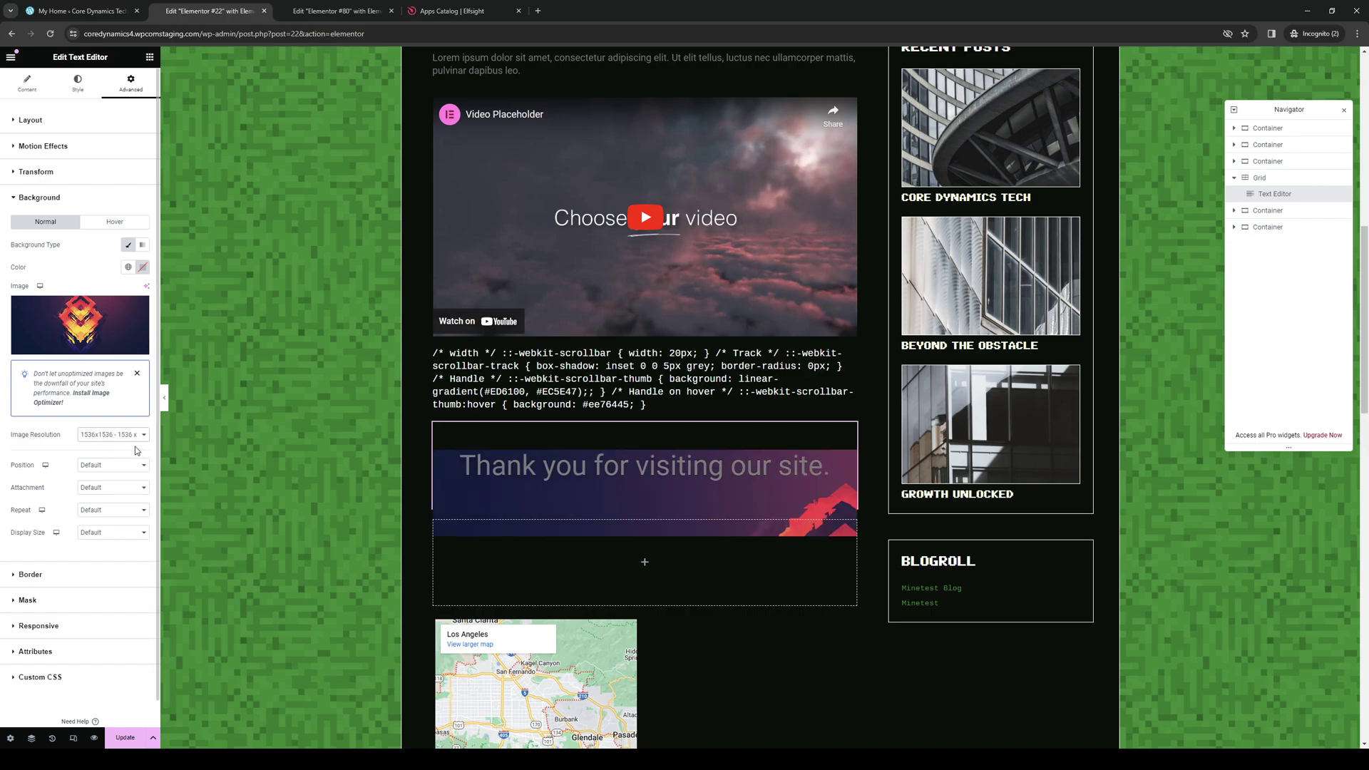
pyautogui.press('Home')
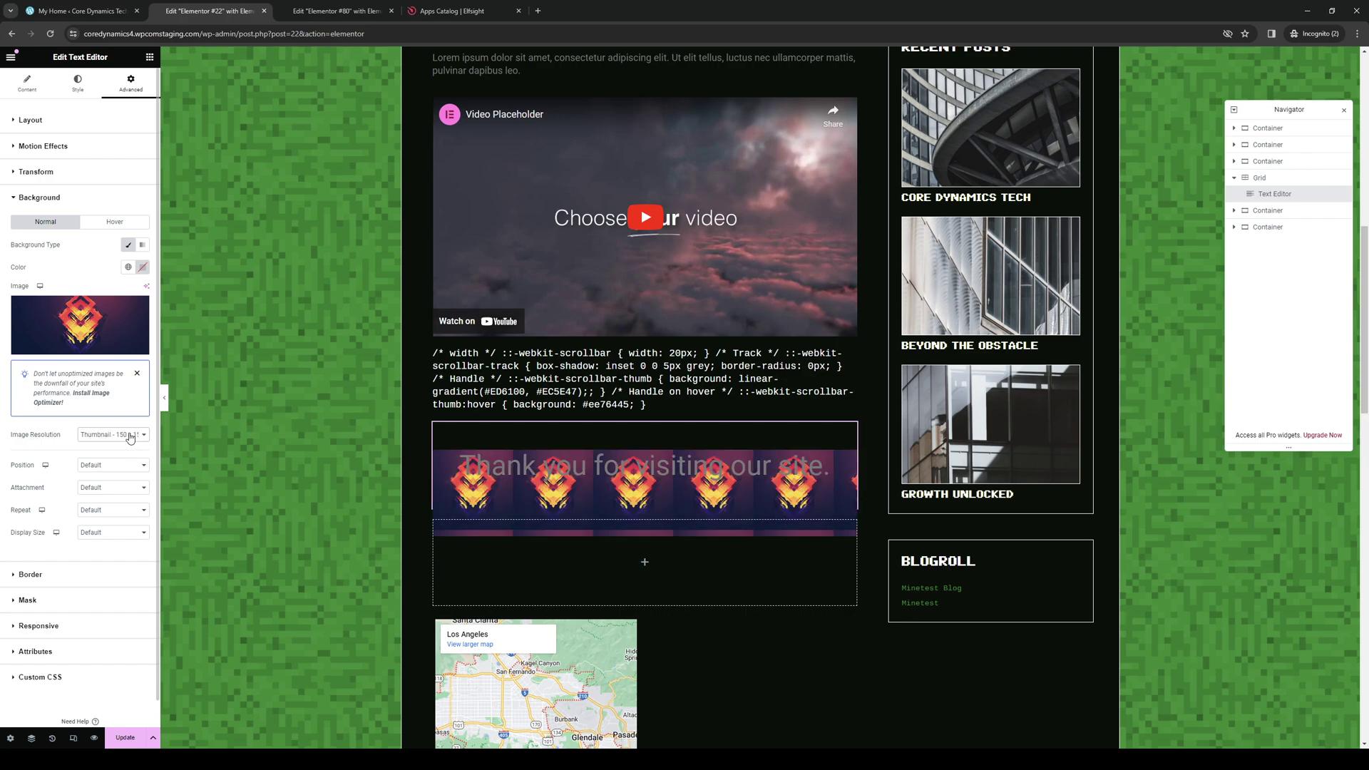
pyautogui.press('Down')
pyautogui.press('Down')
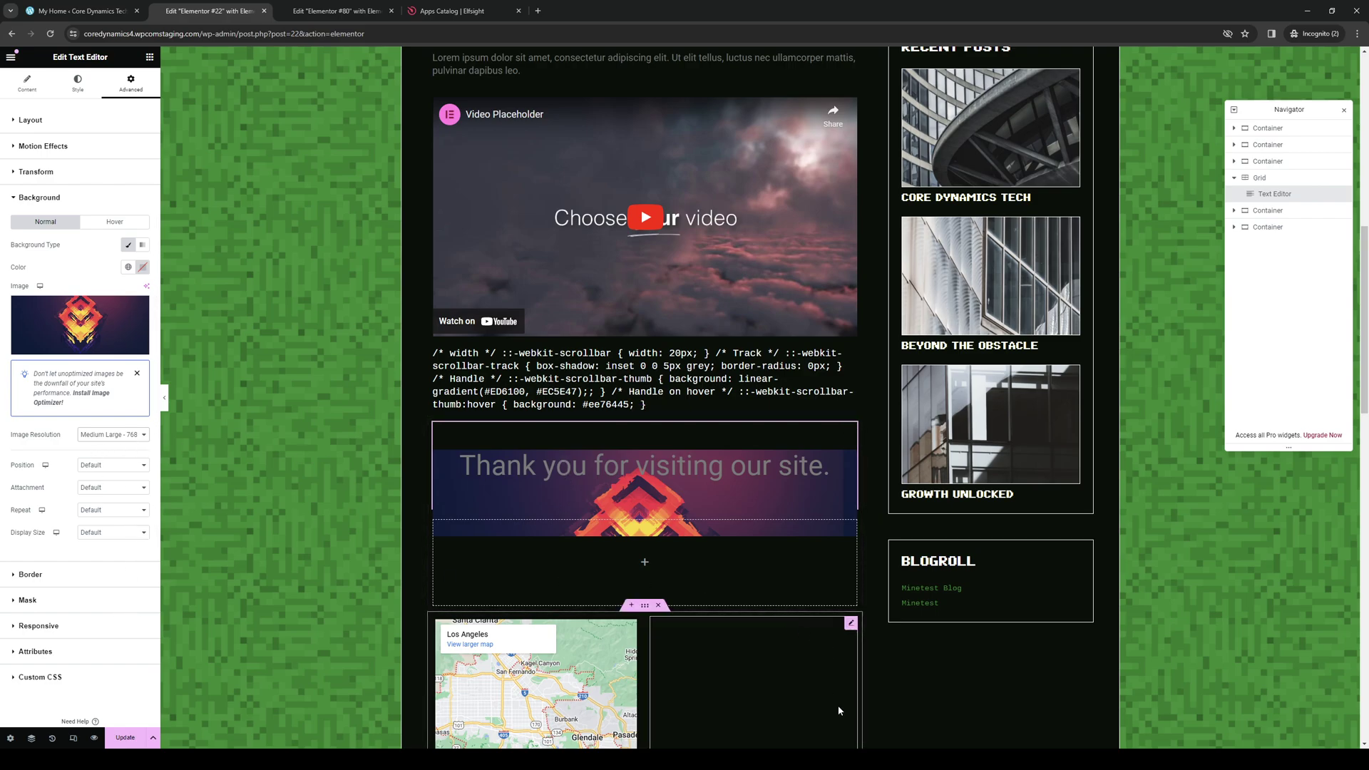
# - Try Absolute and Fixed positions for the thank-you widget, undoing both back to Default
pyautogui.click(626, 551)
pyautogui.click(529, 491)
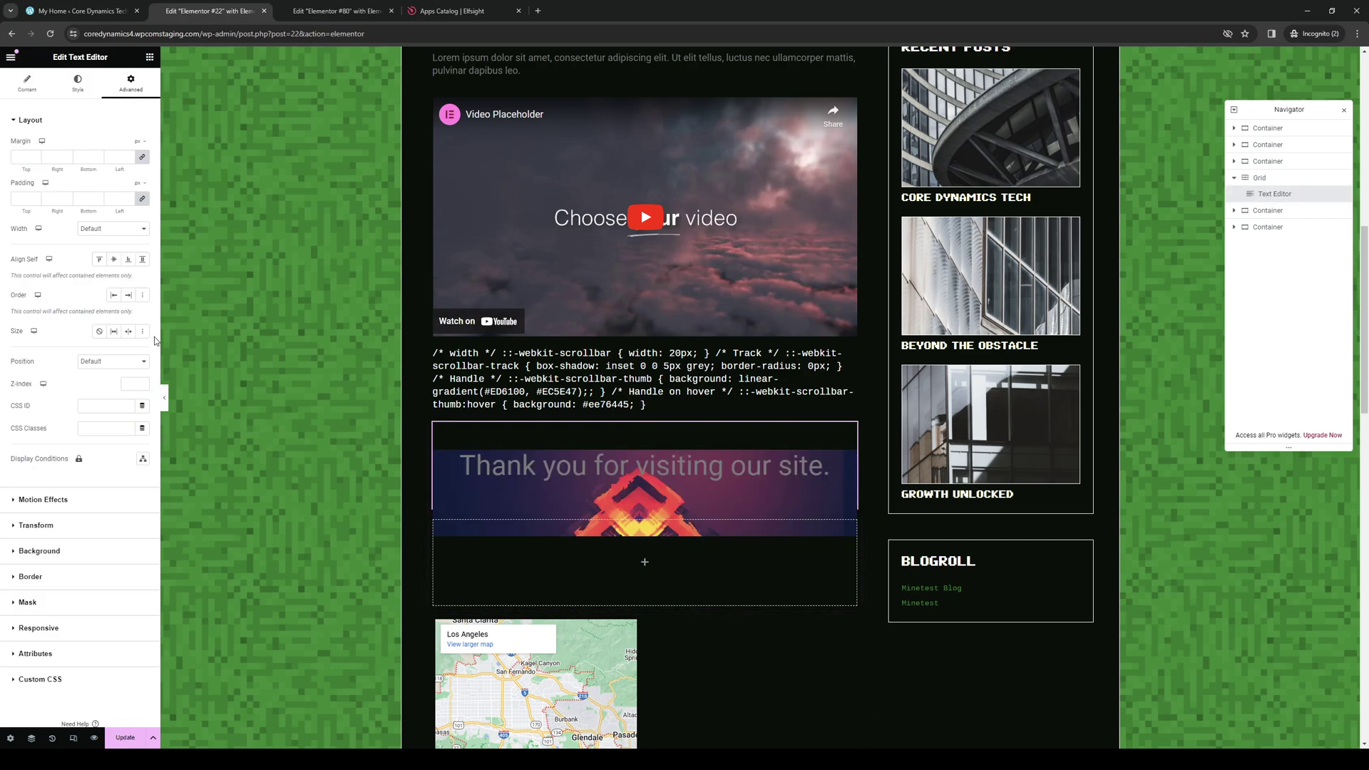
pyautogui.click(112, 385)
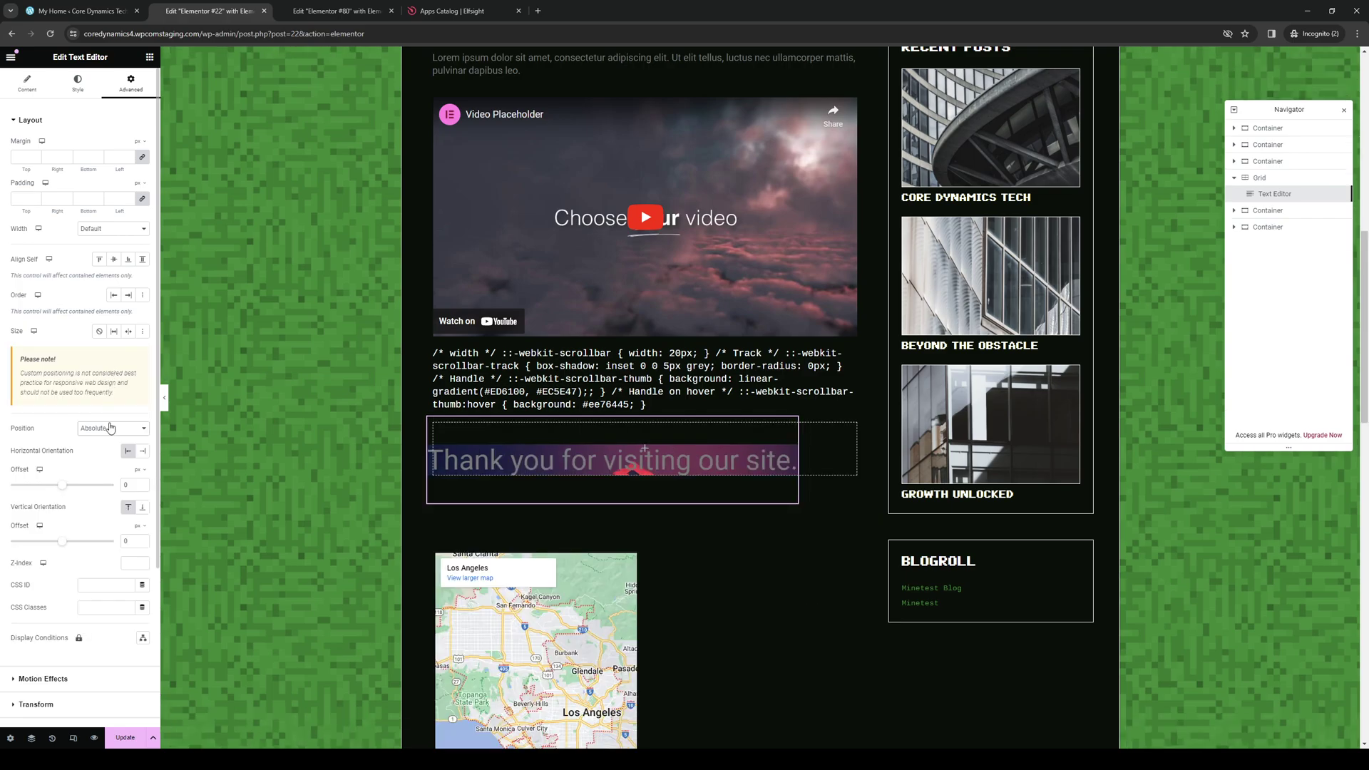
pyautogui.hotkey('ctrl', 'z')
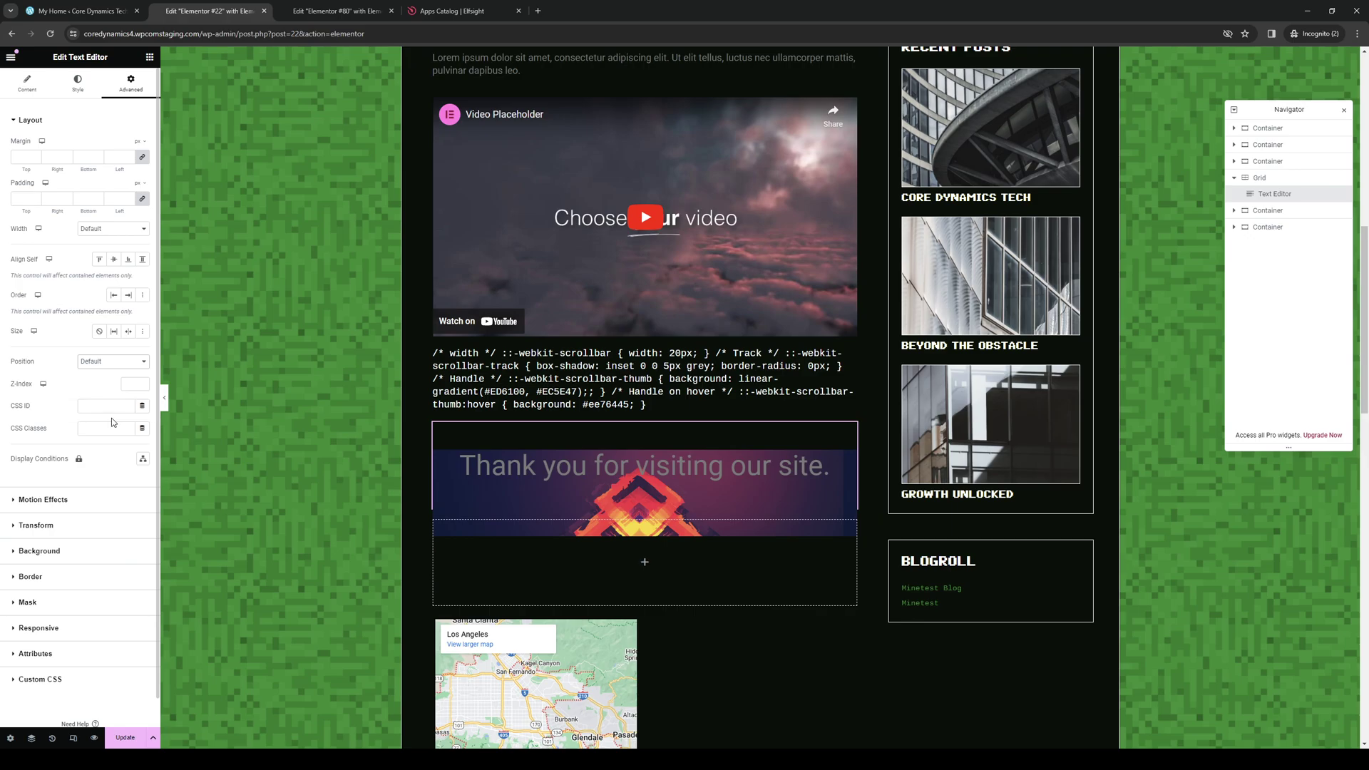
pyautogui.click(117, 363)
pyautogui.click(106, 394)
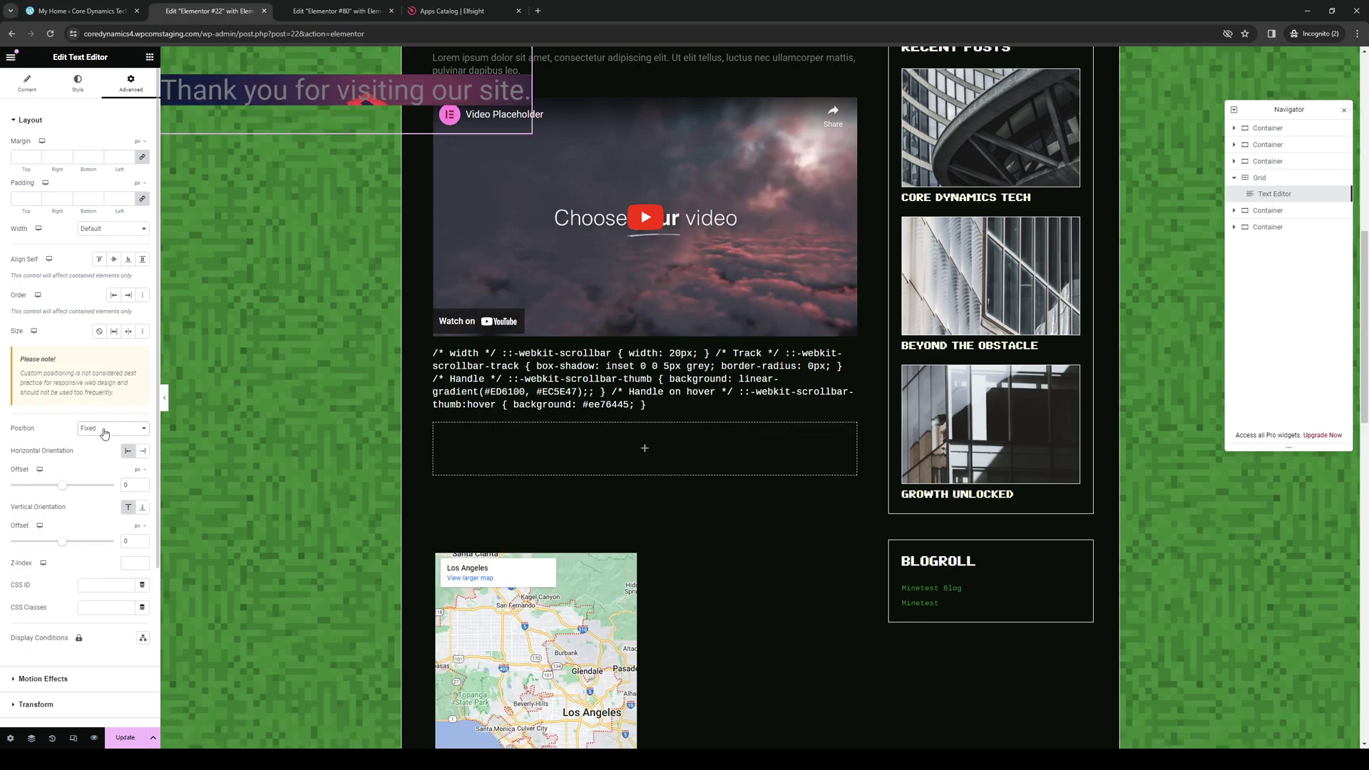
pyautogui.hotkey('ctrl', 'z')
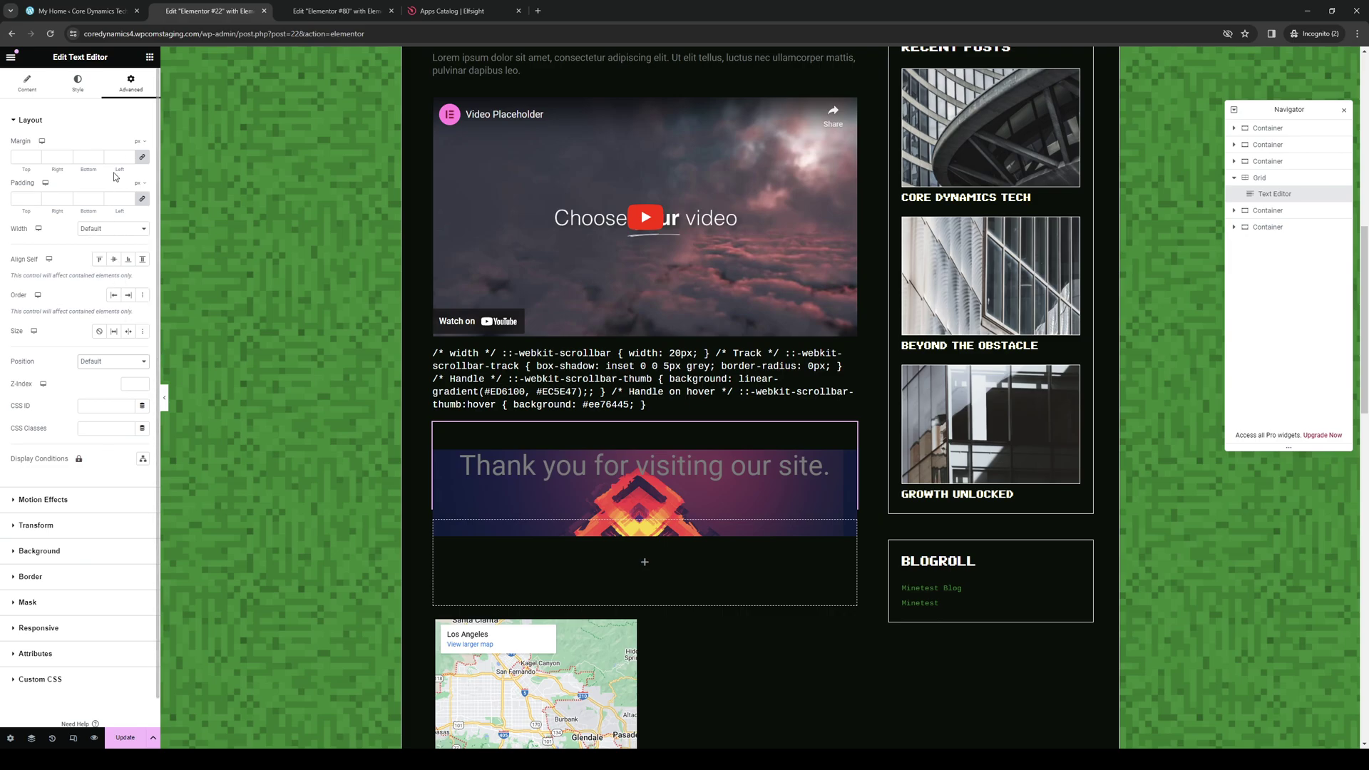
# - Set the thank-you widget's width to Full Width (100%)
pyautogui.click(77, 84)
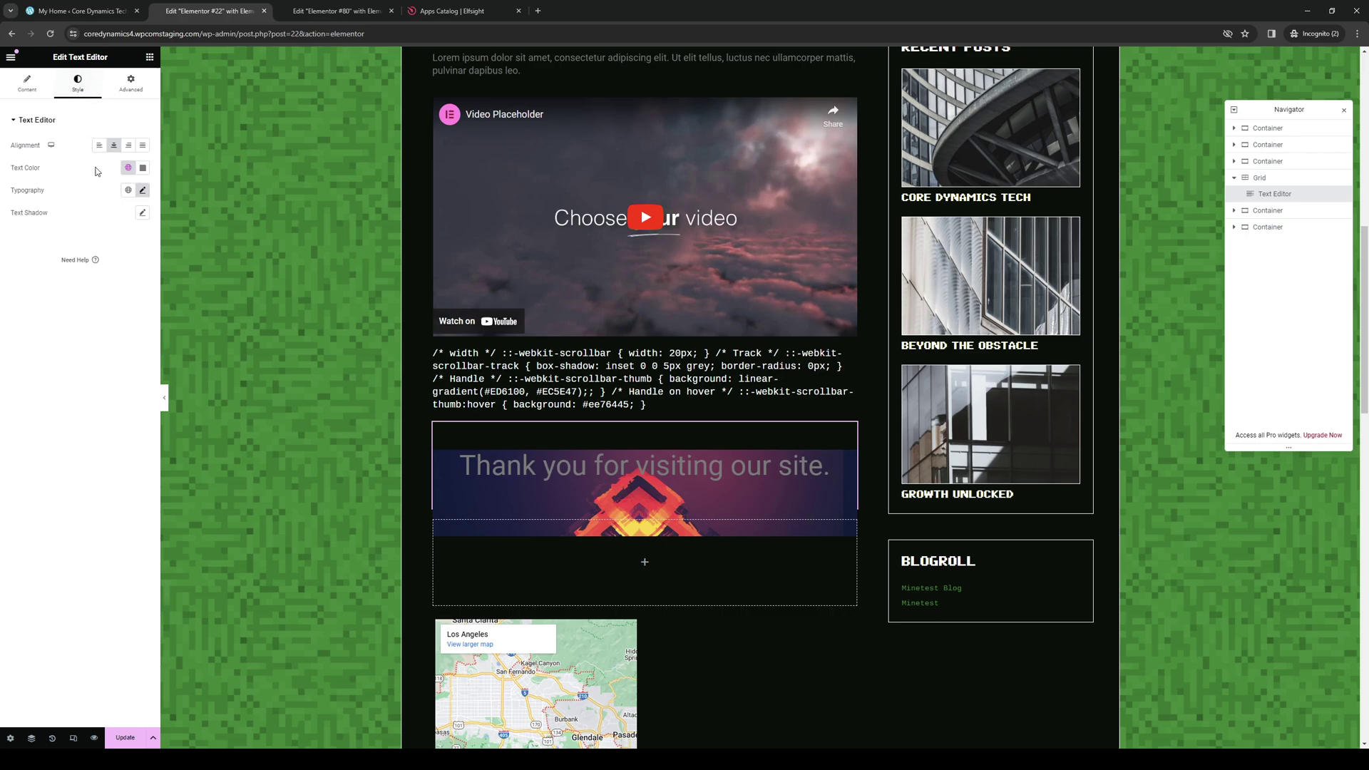
pyautogui.click(130, 84)
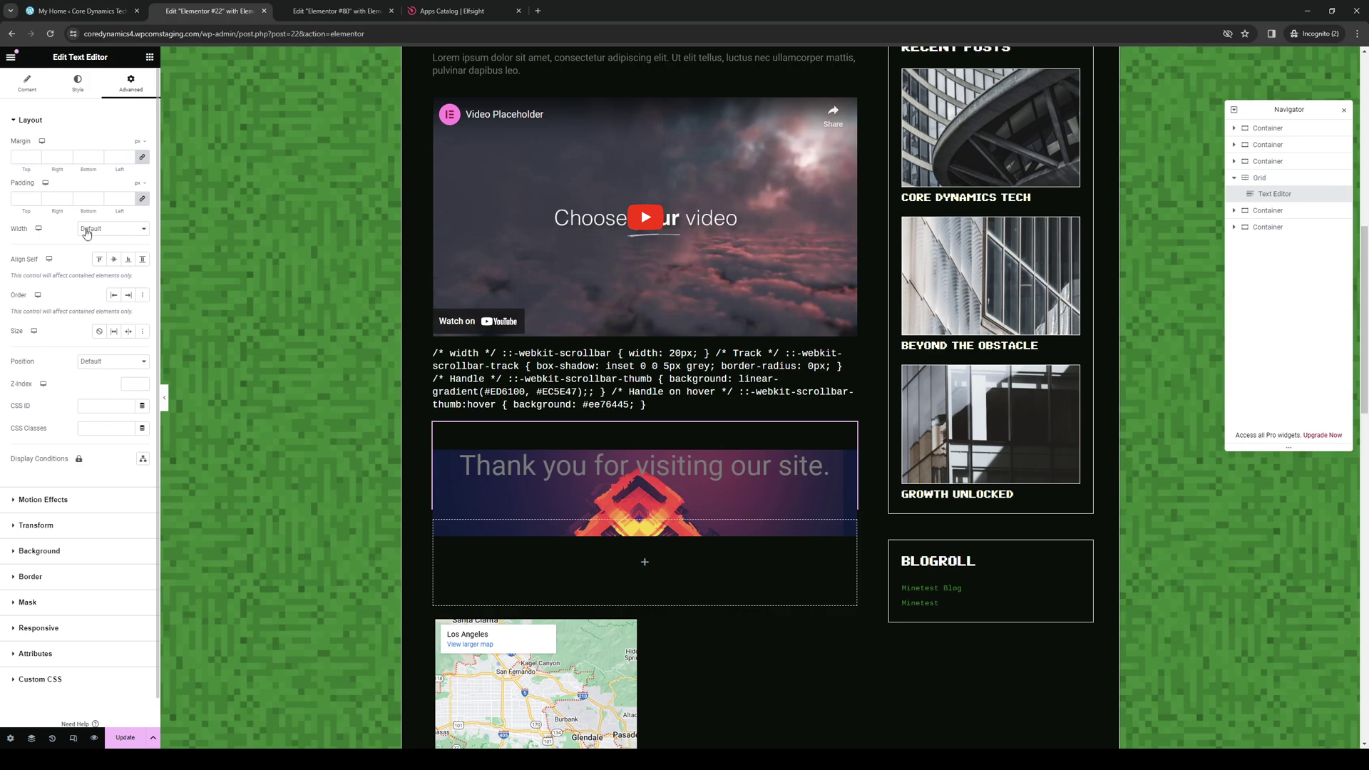
pyautogui.click(91, 230)
pyautogui.click(99, 251)
pyautogui.click(91, 83)
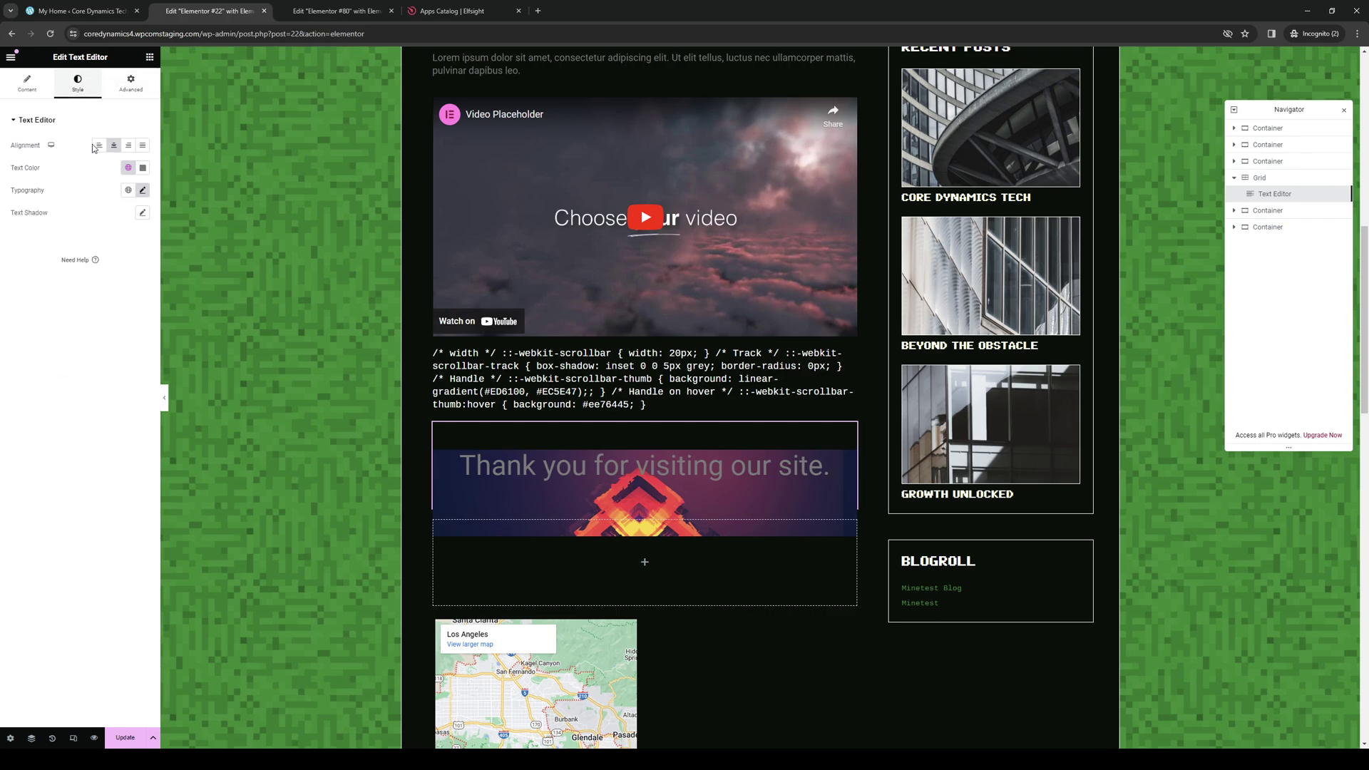